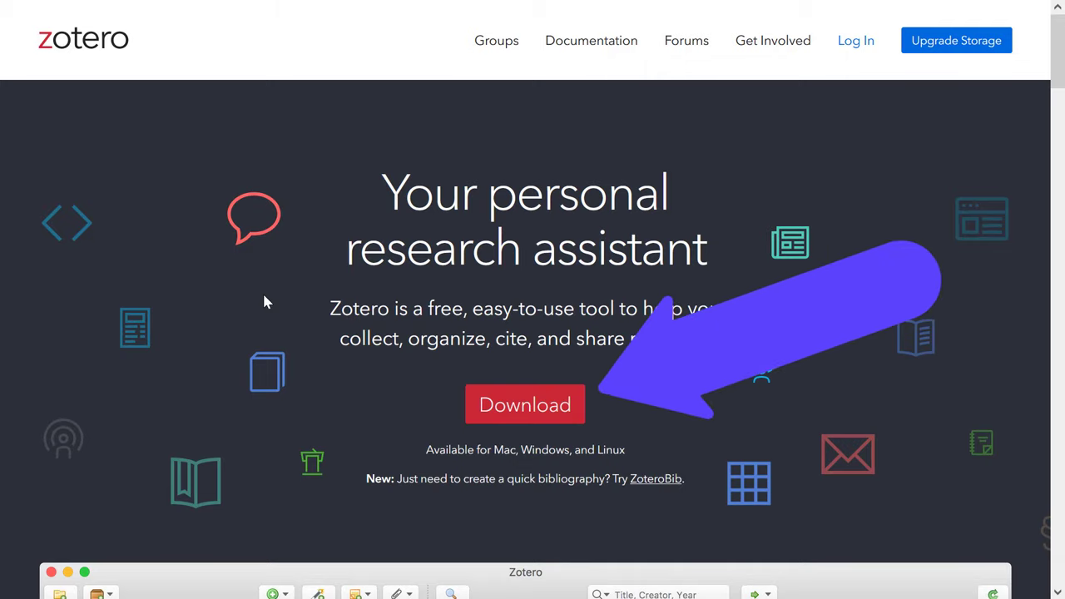
Step: Download the Zotero 5.0 Windows installer and install it with the Standard setup type
{"action": "left_click", "coordinate": [506, 406]}
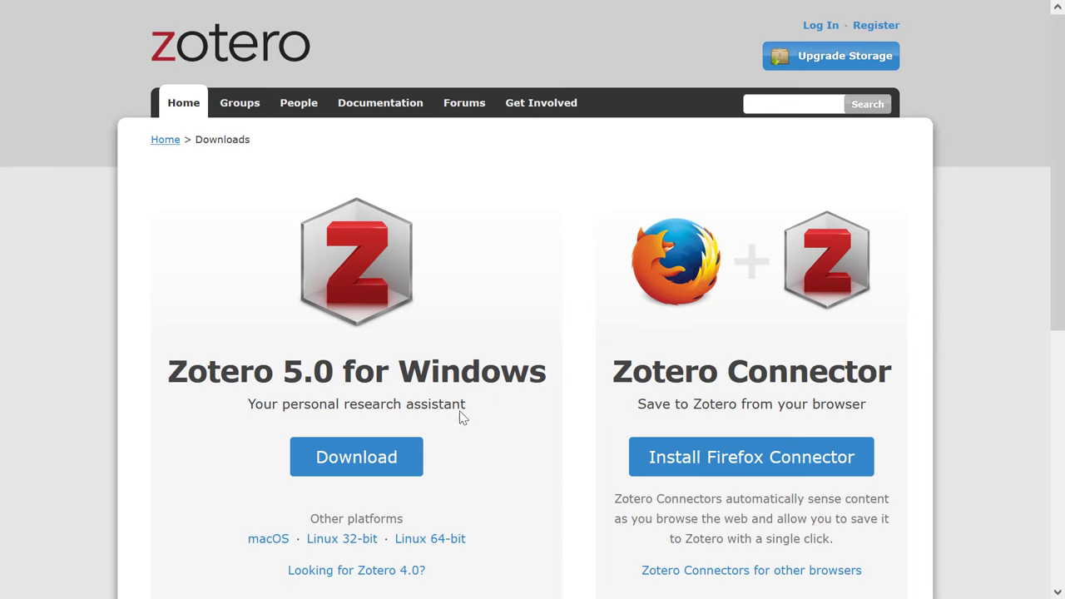
{"action": "left_click", "coordinate": [368, 461]}
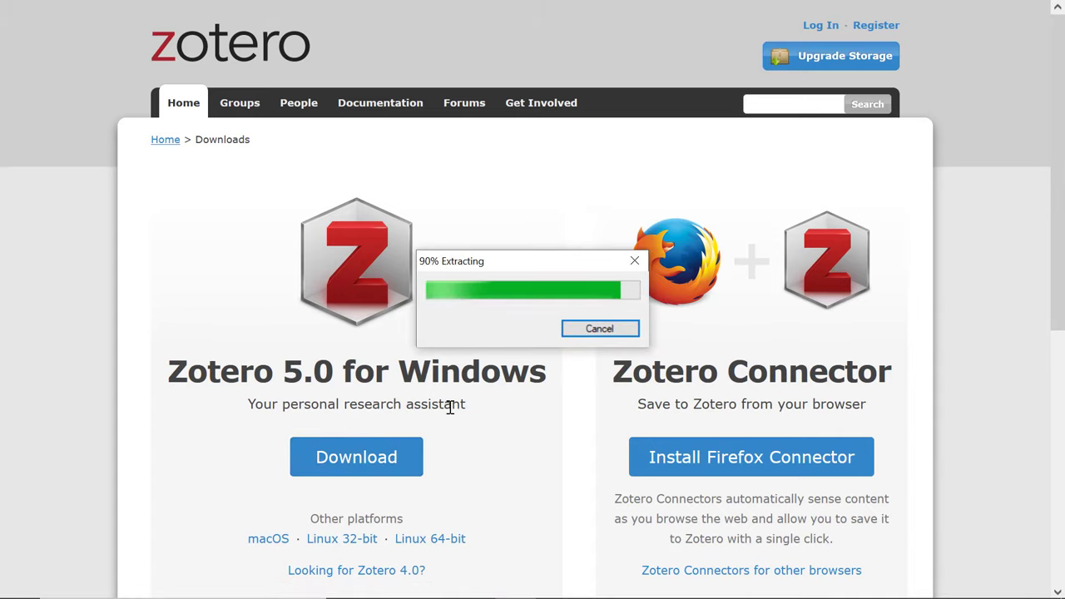
{"action": "left_click", "coordinate": [617, 447]}
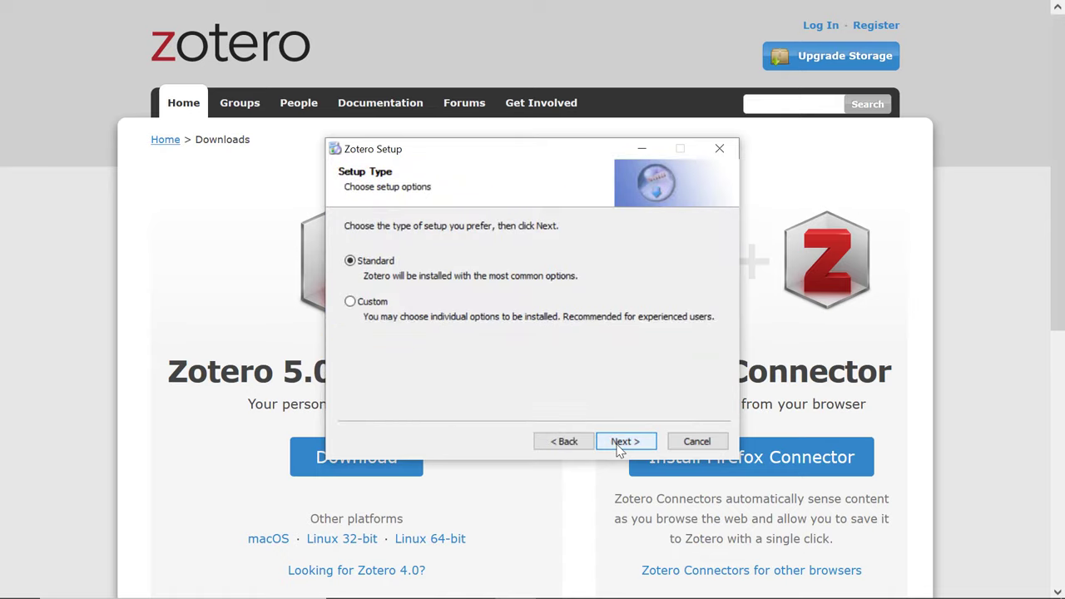
{"action": "left_click", "coordinate": [617, 441]}
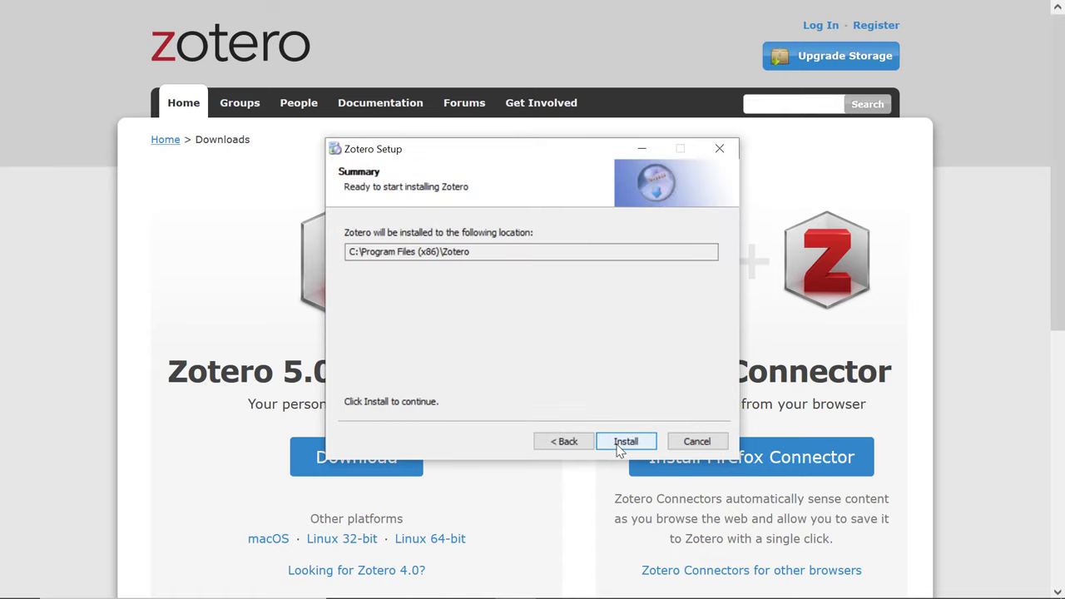
{"action": "left_click", "coordinate": [617, 447]}
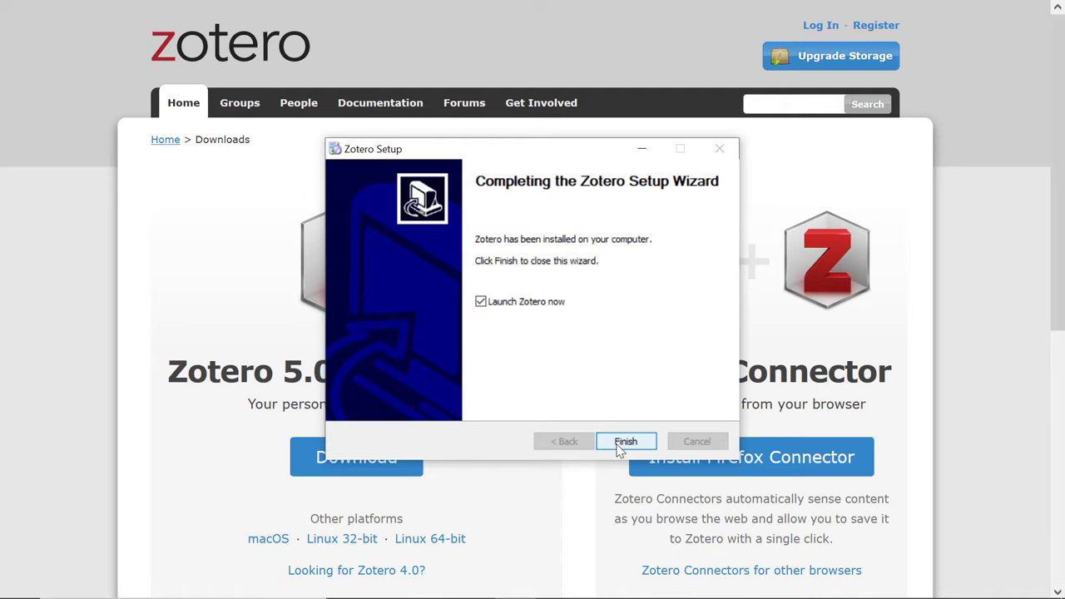
{"action": "left_click", "coordinate": [620, 447]}
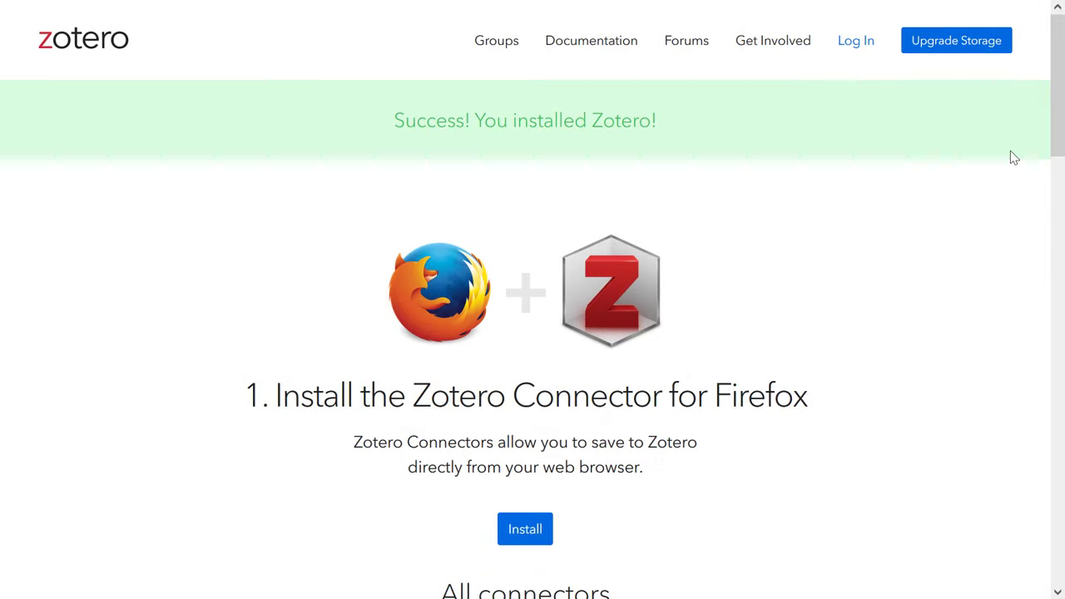
Step: Install the Zotero Connector add-on in Firefox and grant its permissions
{"action": "left_click_drag", "start_coordinate": [1055, 100], "coordinate": [1060, 150]}
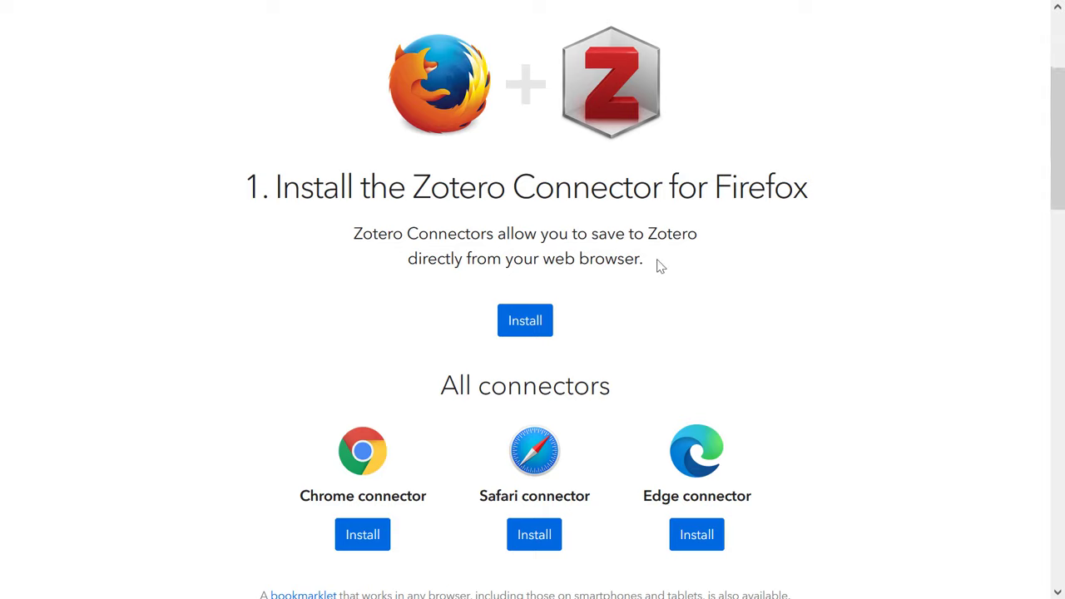
{"action": "left_click", "coordinate": [517, 329]}
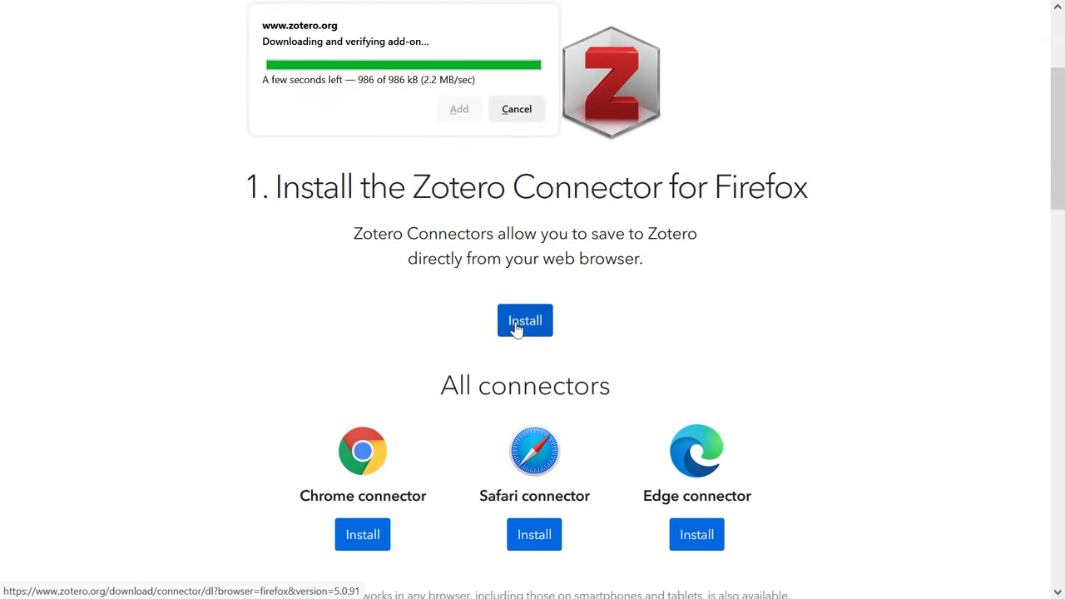
{"action": "left_click", "coordinate": [376, 117]}
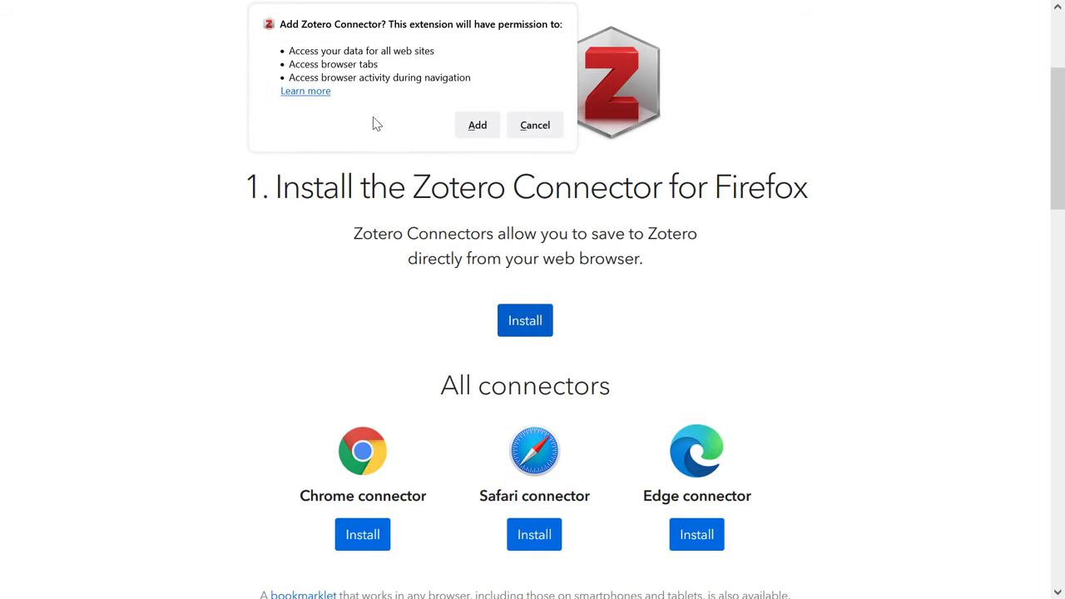
{"action": "left_click", "coordinate": [467, 125]}
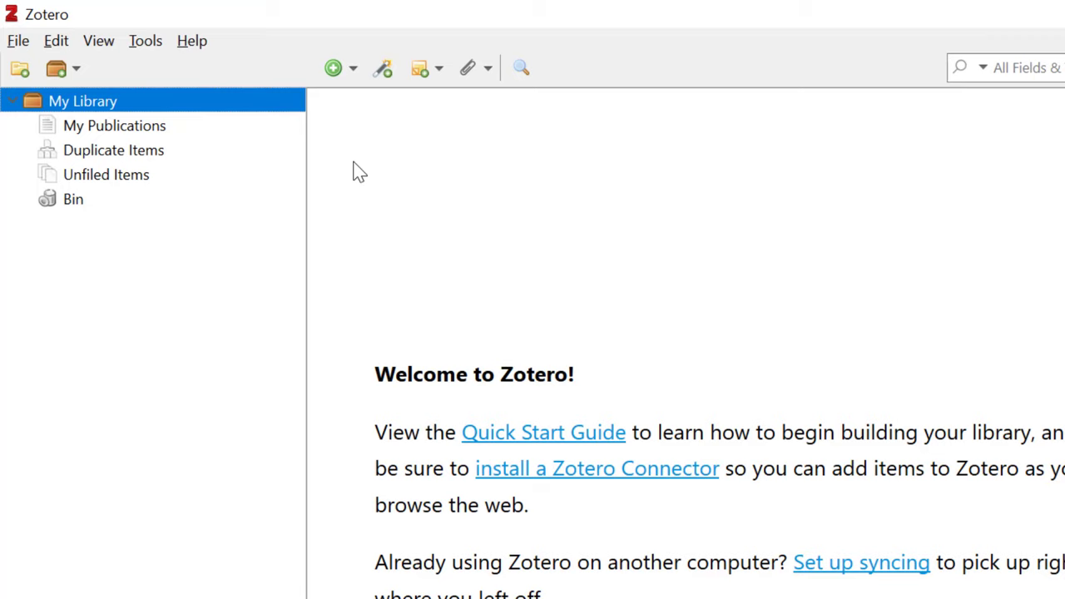
{"action": "left_click", "coordinate": [223, 132]}
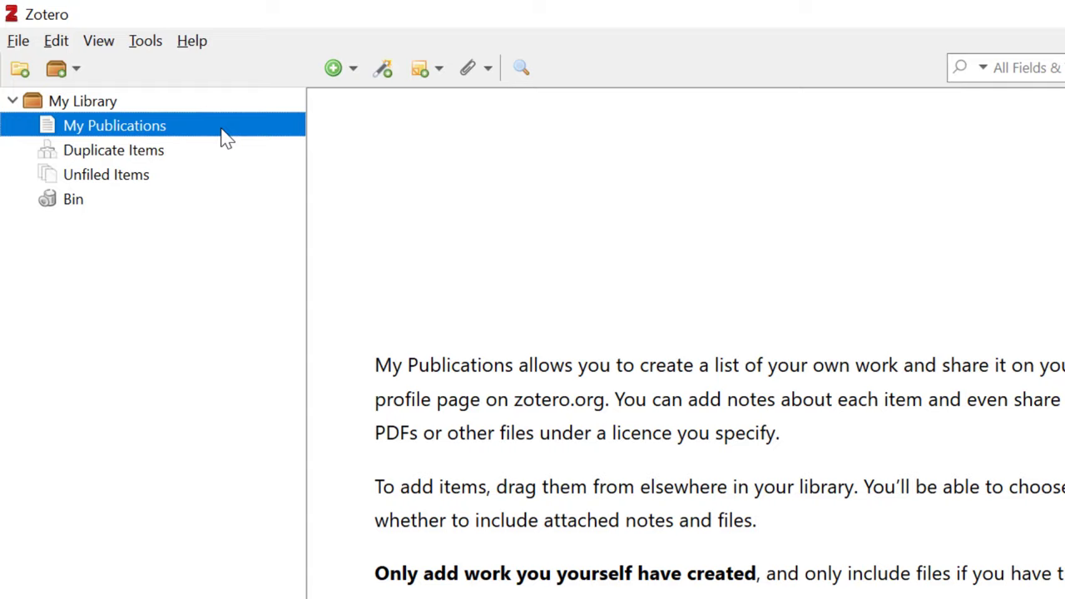
{"action": "left_click", "coordinate": [215, 164]}
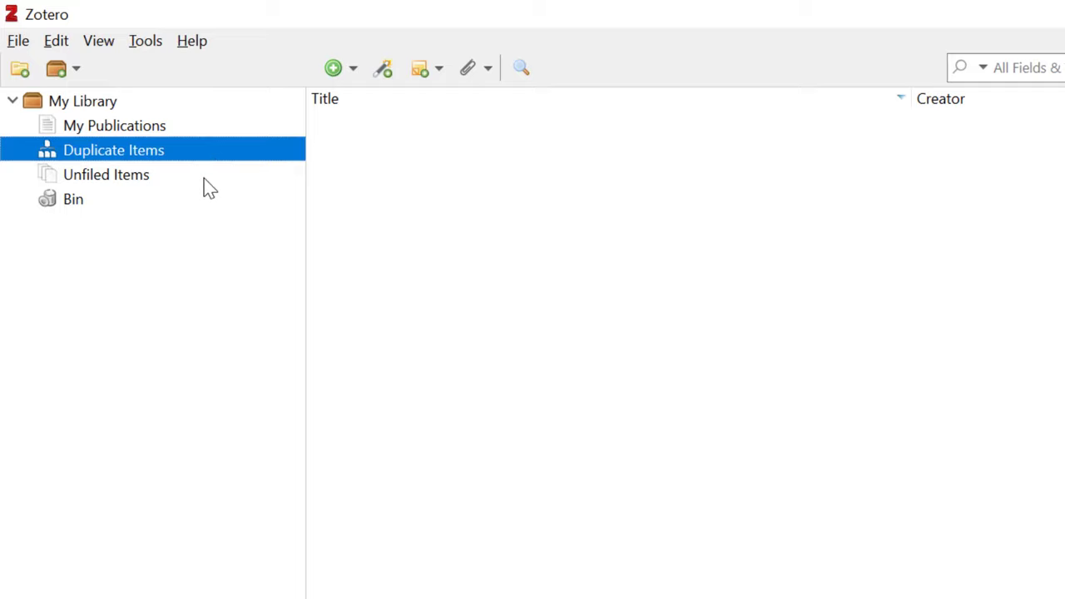
{"action": "left_click", "coordinate": [204, 178]}
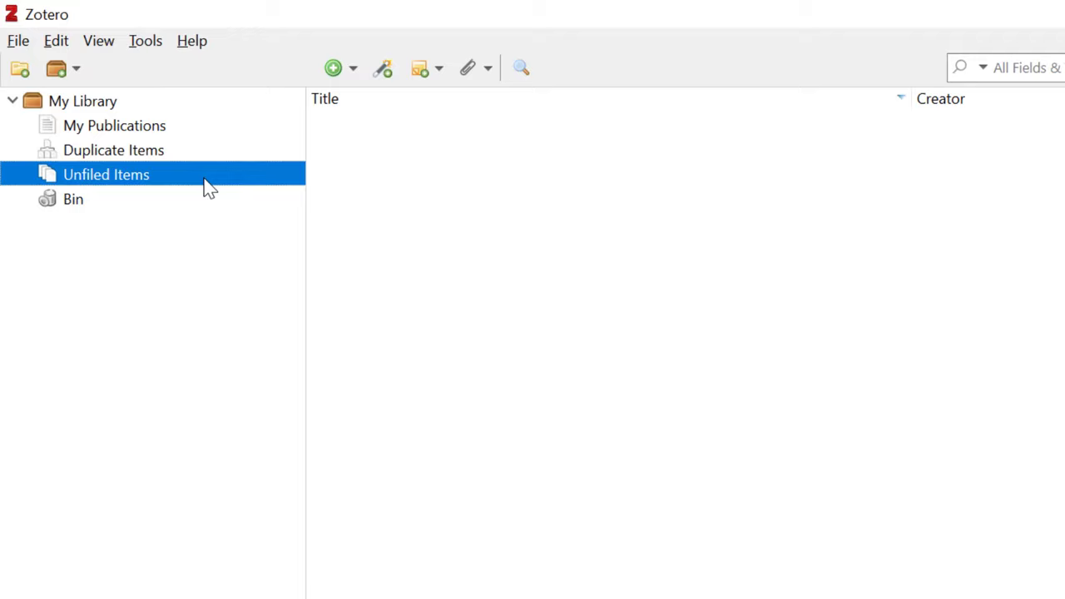
{"action": "left_click", "coordinate": [203, 208]}
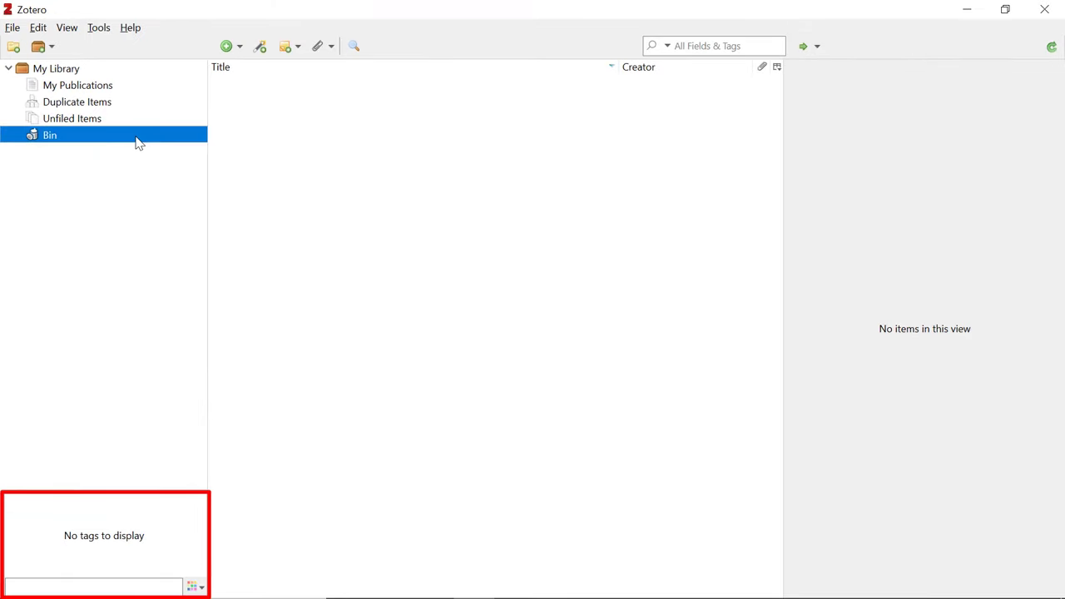
{"action": "left_click", "coordinate": [127, 73]}
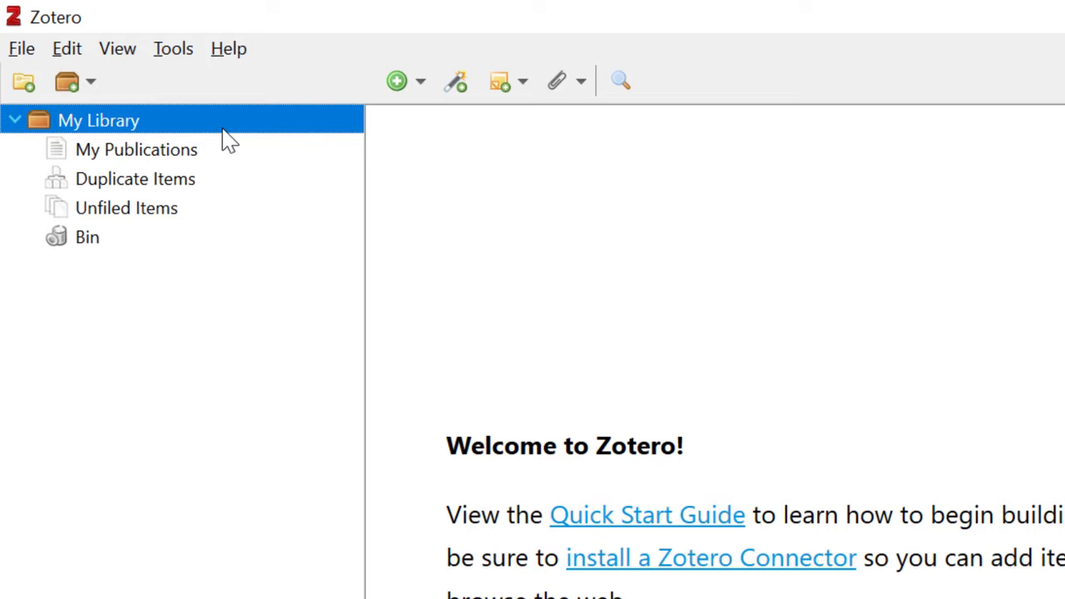
{"action": "left_click", "coordinate": [420, 82]}
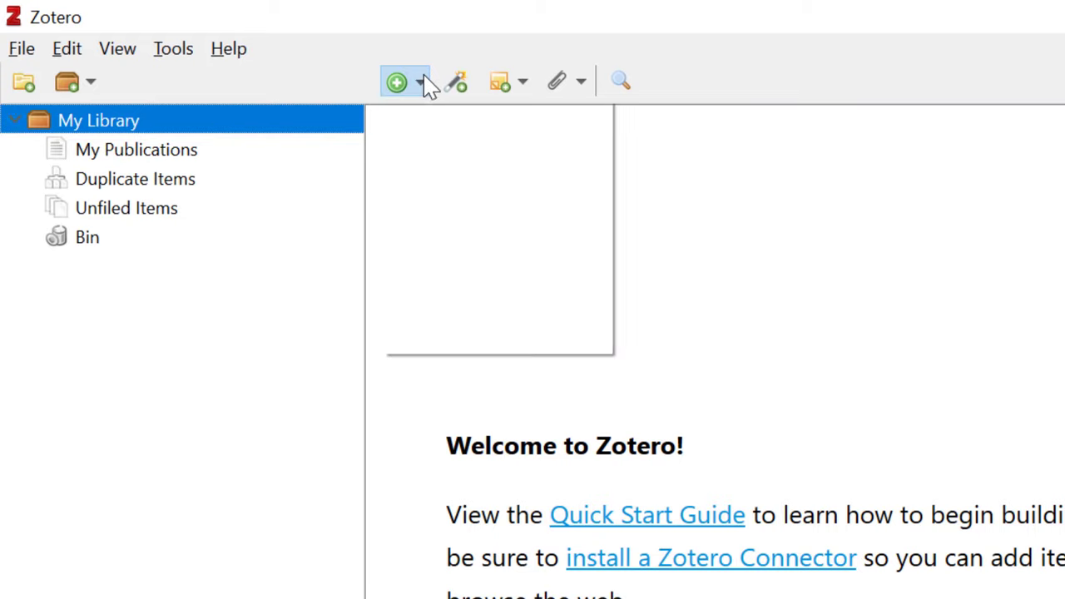
{"action": "left_click", "coordinate": [459, 84]}
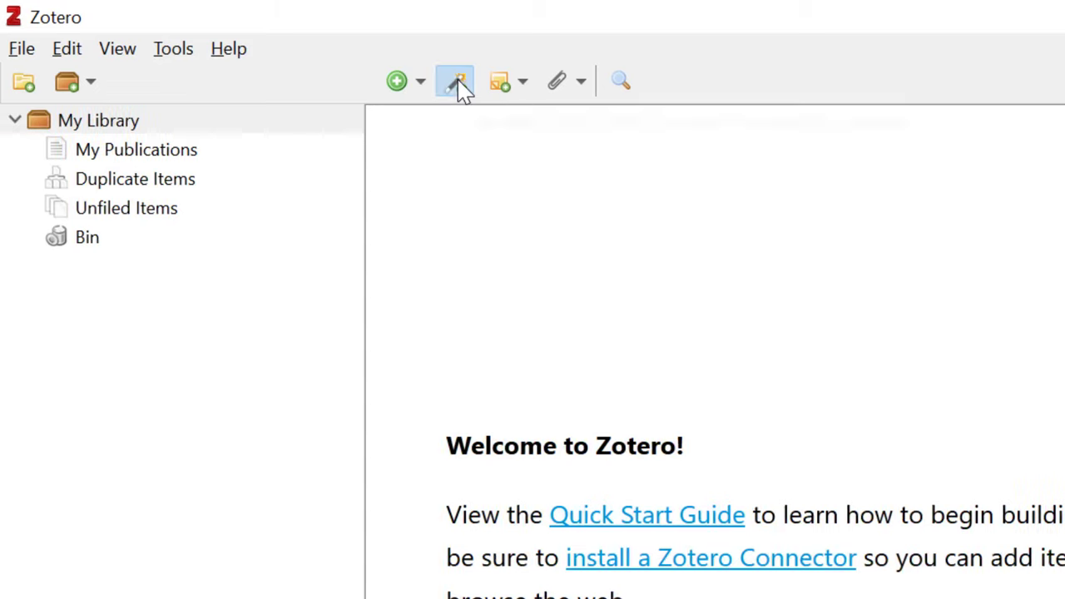
{"action": "left_click", "coordinate": [521, 84]}
{"action": "left_click", "coordinate": [574, 87]}
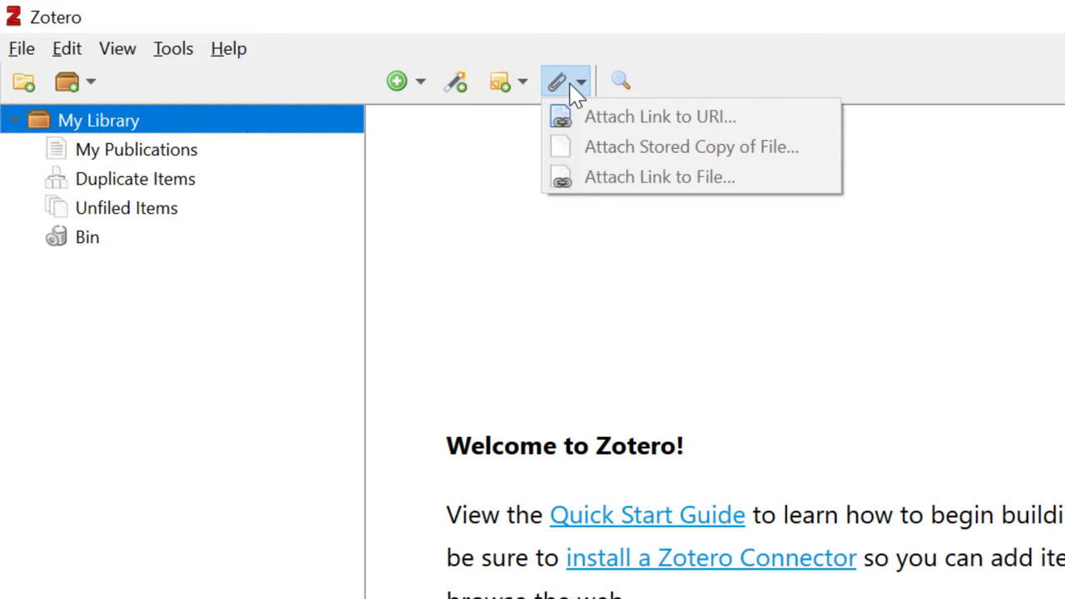
{"action": "left_click", "coordinate": [401, 93]}
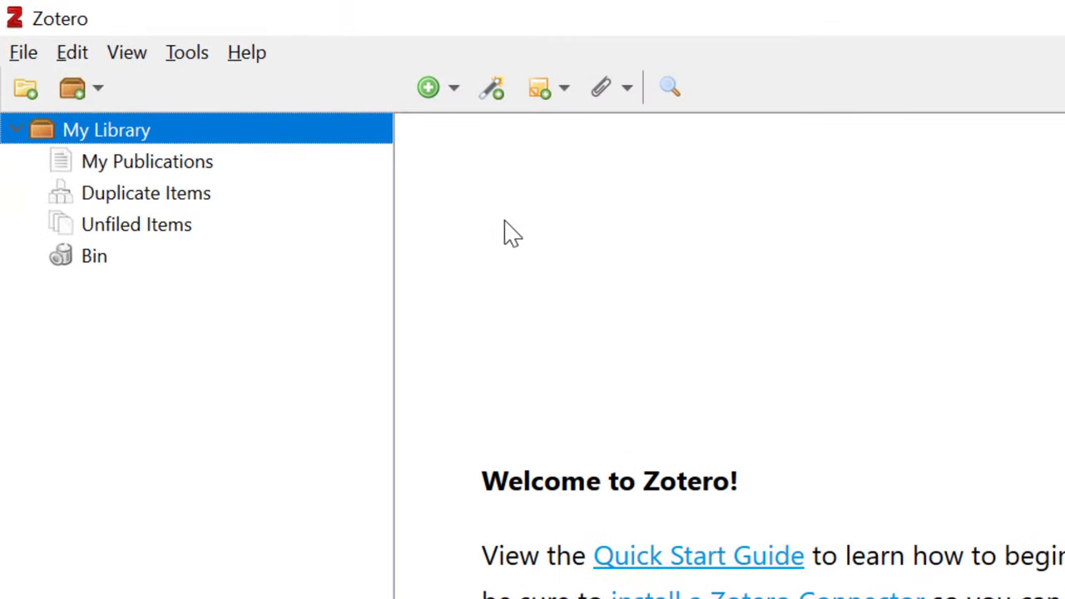
Step: Create a journal article titled 'Historical review of the causes of cancer' and enter its author's name
{"action": "left_click", "coordinate": [433, 92]}
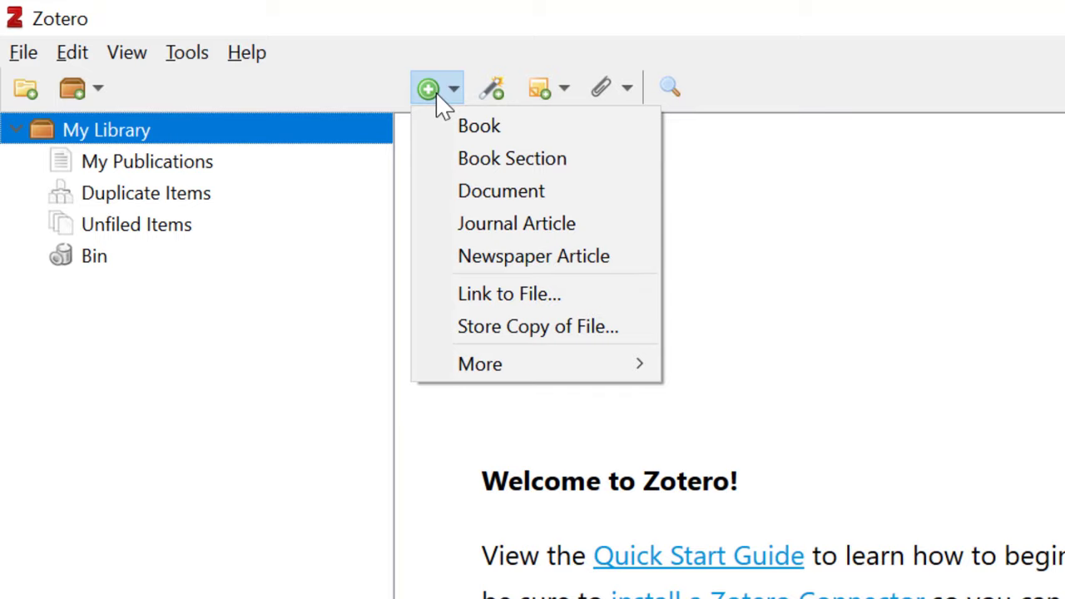
{"action": "left_click", "coordinate": [427, 224]}
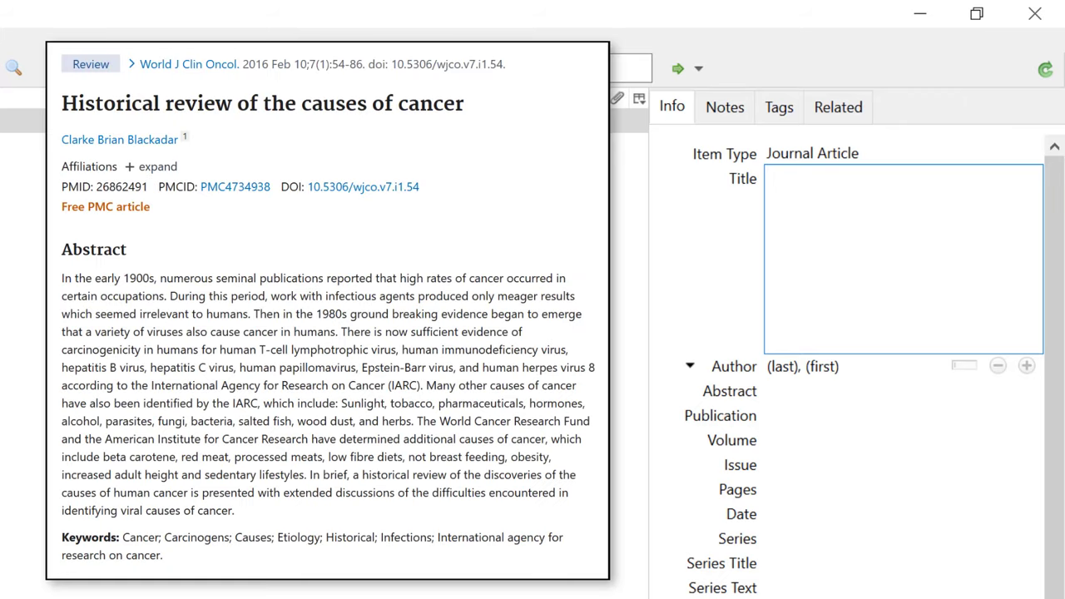
{"action": "type", "text": "Historical review of the causes of cancer"}
{"action": "key", "text": "Tab"}
{"action": "type", "text": "Blackadar"}
{"action": "key", "text": "Tab"}
{"action": "type", "text": "Clarke Brian"}
Step: Set publication World Journal of Clinical Oncology, volume 7, issue 1, pages 54-86, date 2016
{"action": "left_click", "coordinate": [773, 254]}
{"action": "type", "text": "World Journal of Clinical Oncology"}
{"action": "key", "text": "Tab"}
{"action": "type", "text": "7\t1"}
{"action": "key", "text": "Tab"}
{"action": "type", "text": "54-86"}
{"action": "key", "text": "Tab"}
{"action": "type", "text": "2016"}
{"action": "key", "text": "Return"}
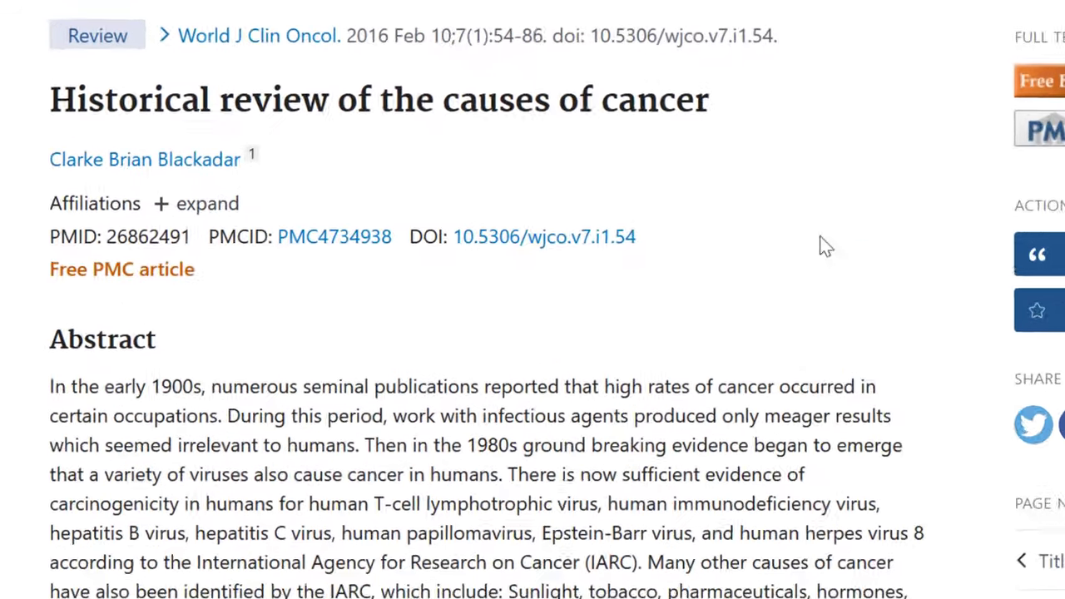
Step: Copy PMID 26862491 from PubMed and add the article to Zotero by that identifier
{"action": "left_click_drag", "start_coordinate": [100, 248], "coordinate": [188, 249]}
{"action": "right_click", "coordinate": [187, 250]}
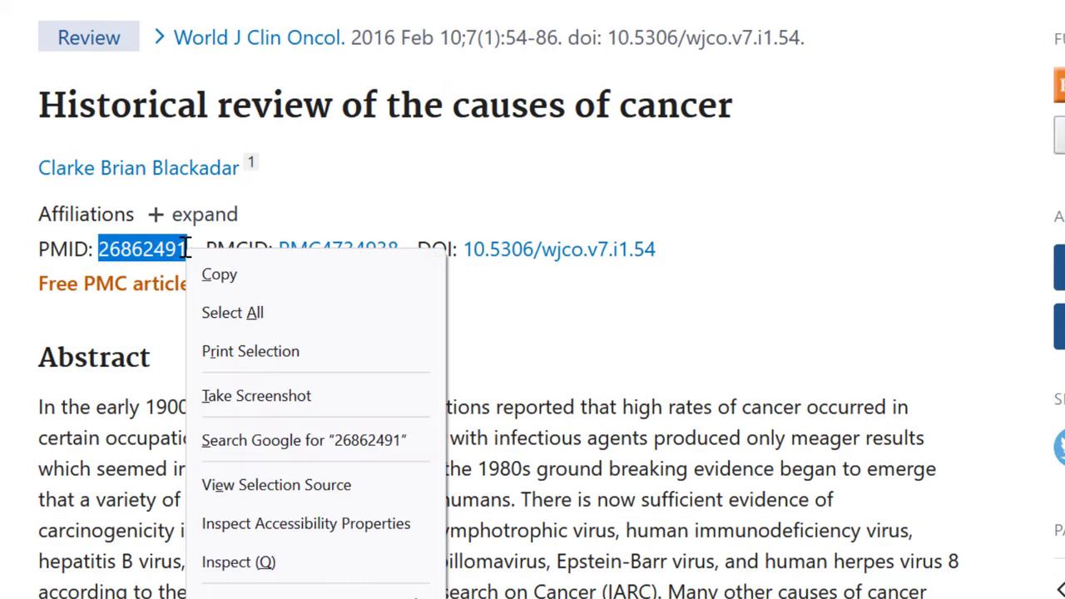
{"action": "left_click", "coordinate": [219, 275]}
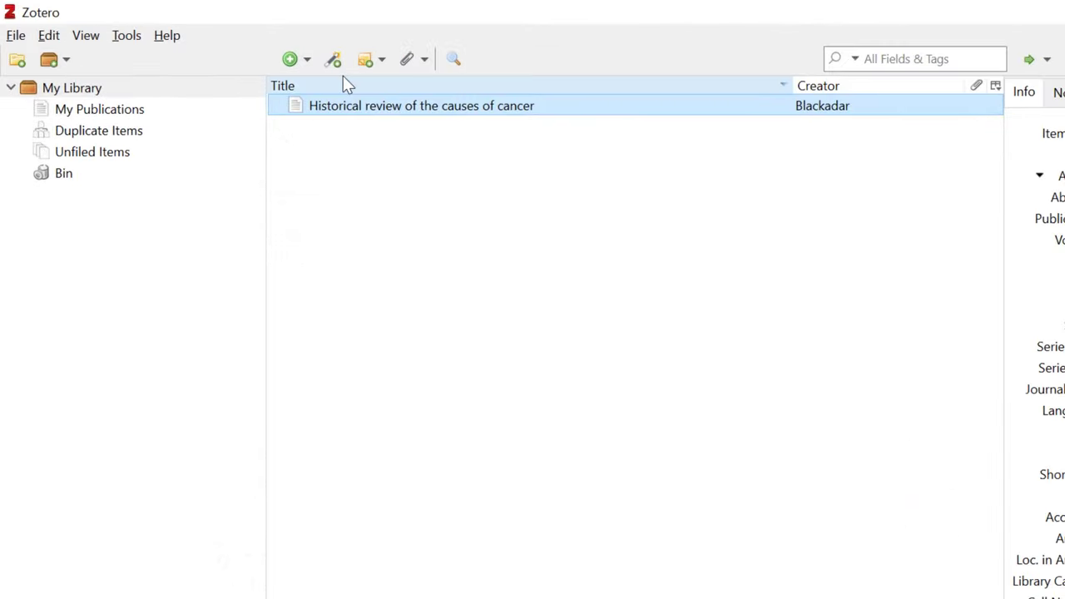
{"action": "left_click", "coordinate": [334, 61]}
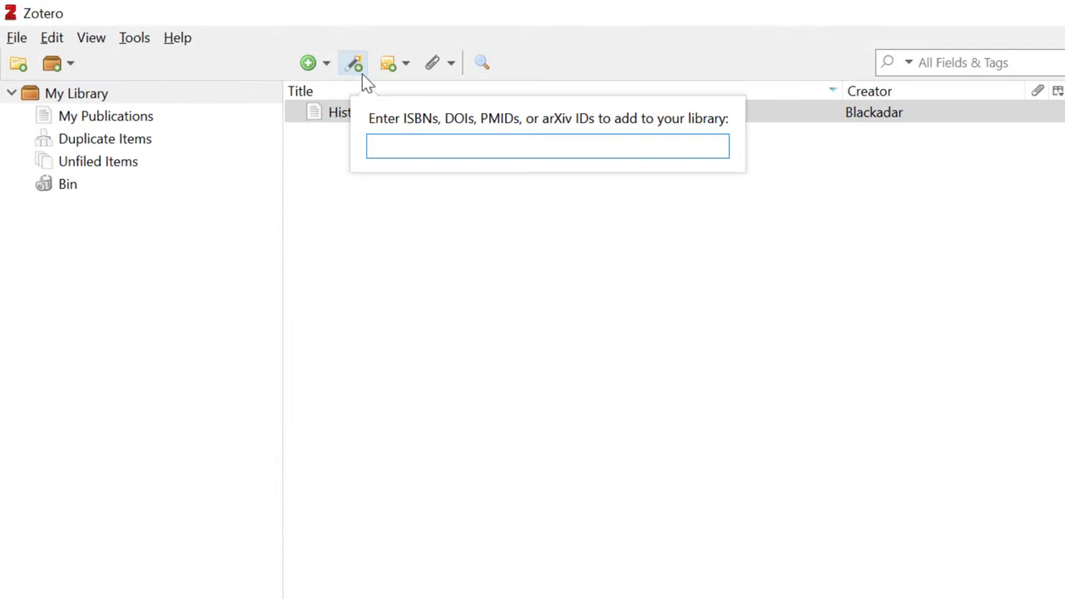
{"action": "right_click", "coordinate": [431, 137]}
{"action": "left_click", "coordinate": [515, 234]}
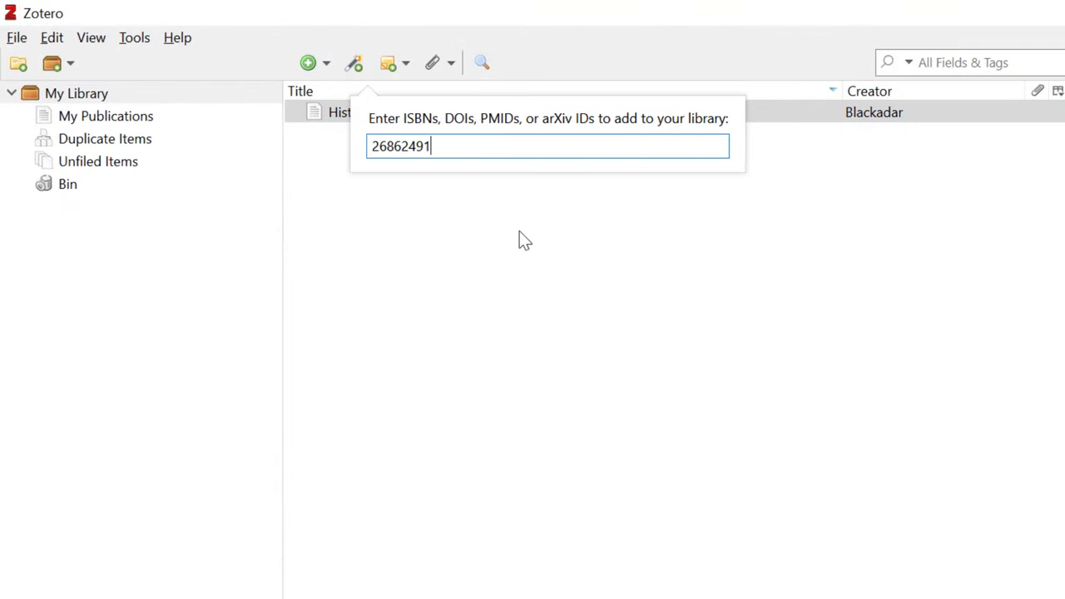
{"action": "key", "text": "Return"}
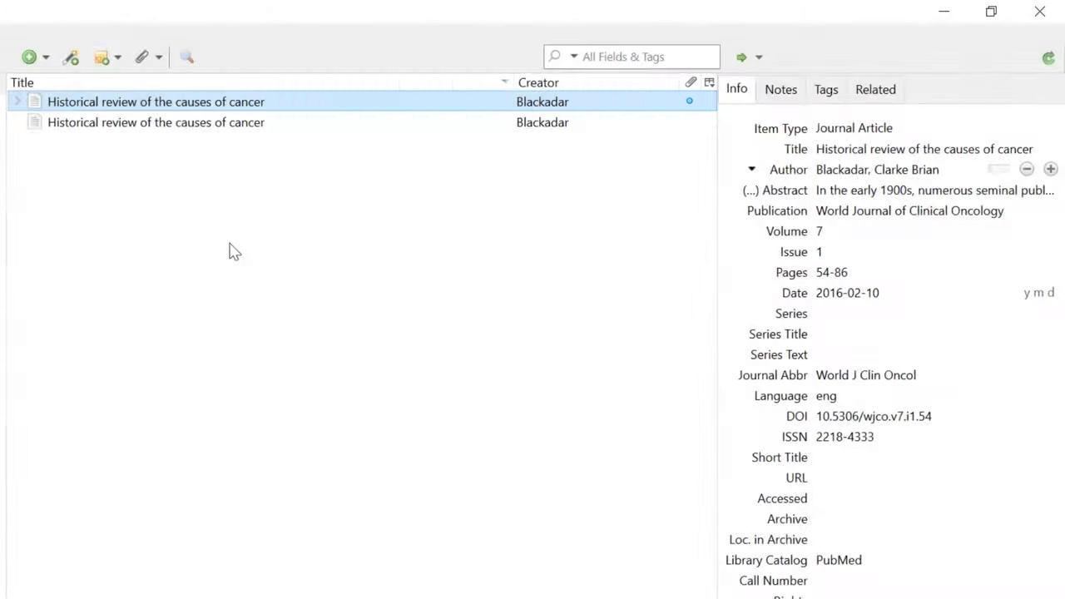
Step: View the new article's full-text PDF, then open its PubMed entry attachment in Firefox
{"action": "left_click", "coordinate": [18, 101]}
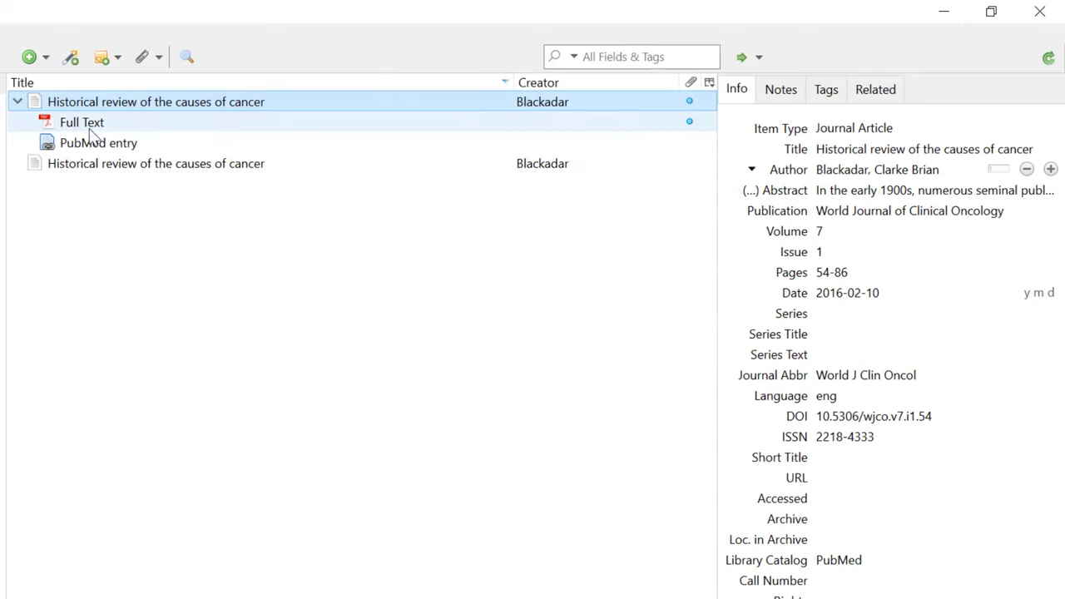
{"action": "left_click", "coordinate": [125, 125]}
{"action": "double_click", "coordinate": [135, 132]}
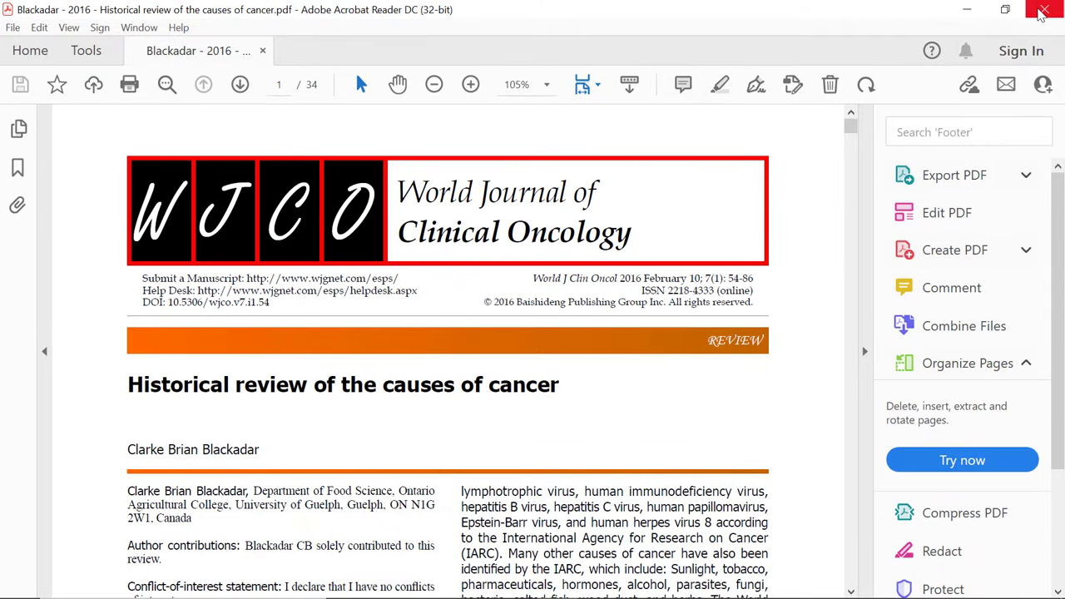
{"action": "left_click", "coordinate": [1043, 10]}
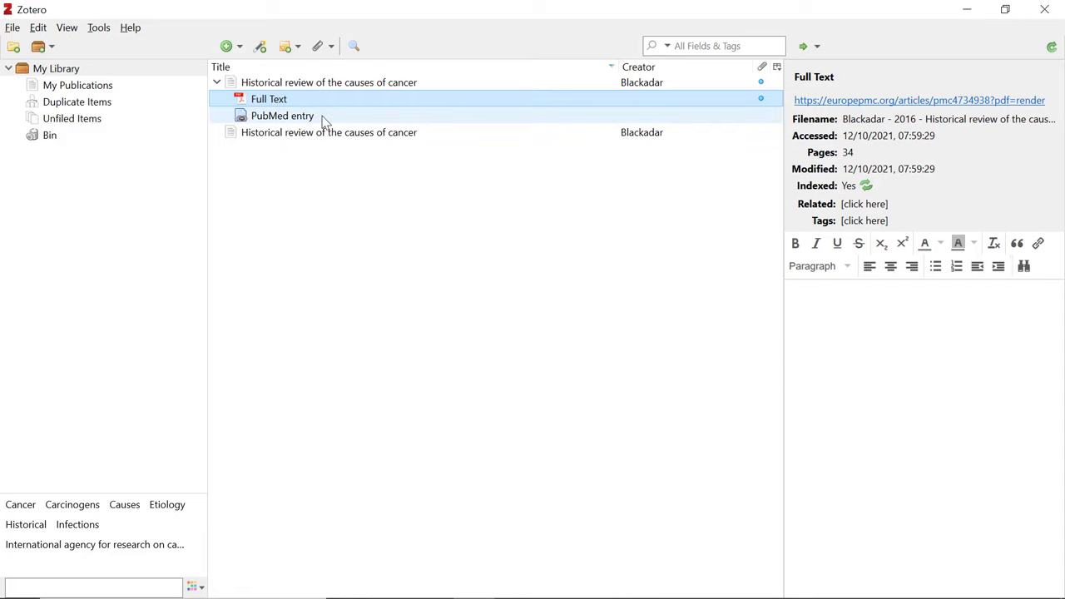
{"action": "left_click", "coordinate": [324, 118]}
{"action": "double_click", "coordinate": [325, 119]}
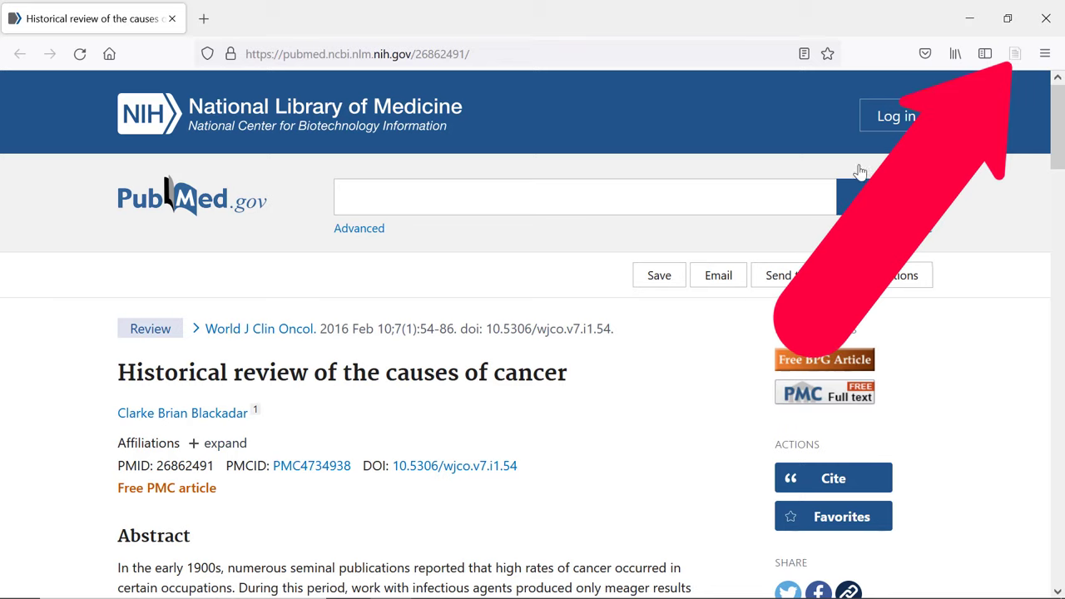
Step: Save the PubMed article to Zotero via the connector and show Duplicate Items
{"action": "left_click", "coordinate": [1016, 62]}
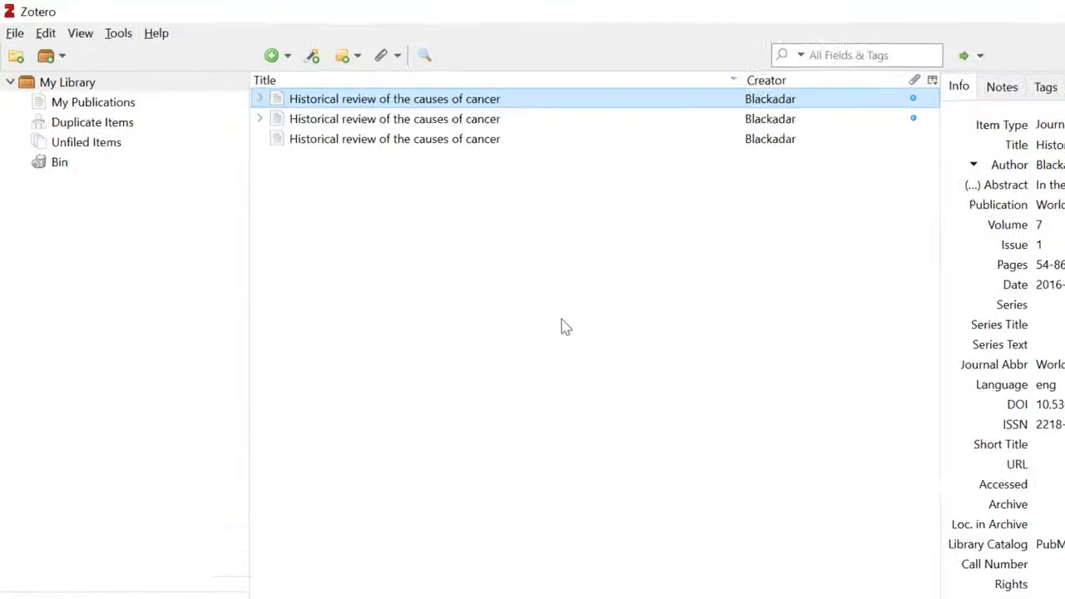
{"action": "left_click", "coordinate": [147, 126]}
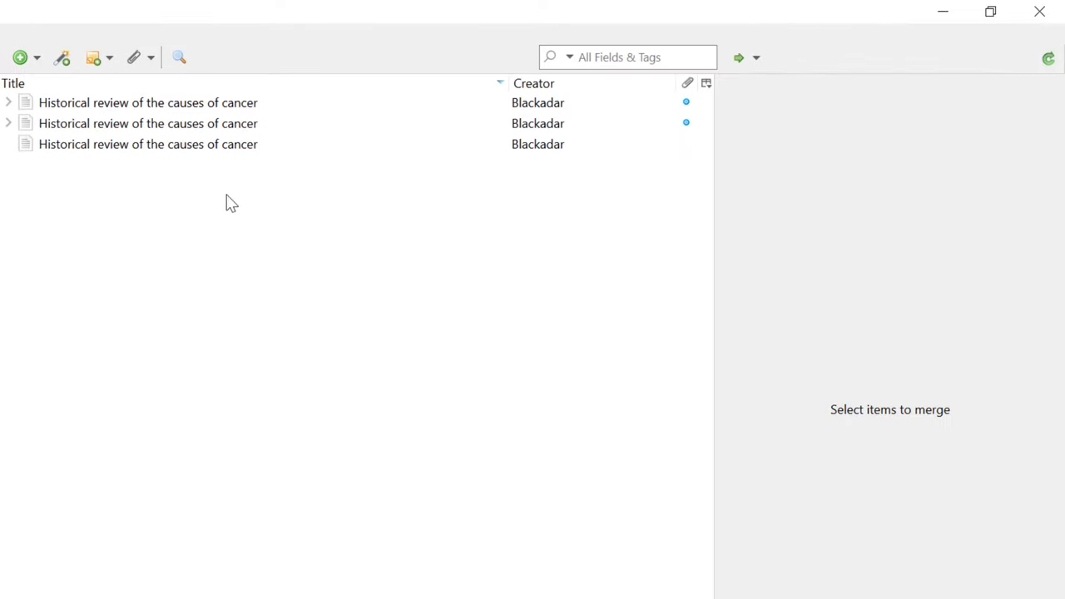
Step: Merge the three duplicate copies with the 08:04:30 version as master, then review it in My Library
{"action": "left_click", "coordinate": [246, 145]}
{"action": "left_click", "coordinate": [251, 102], "text": "shift"}
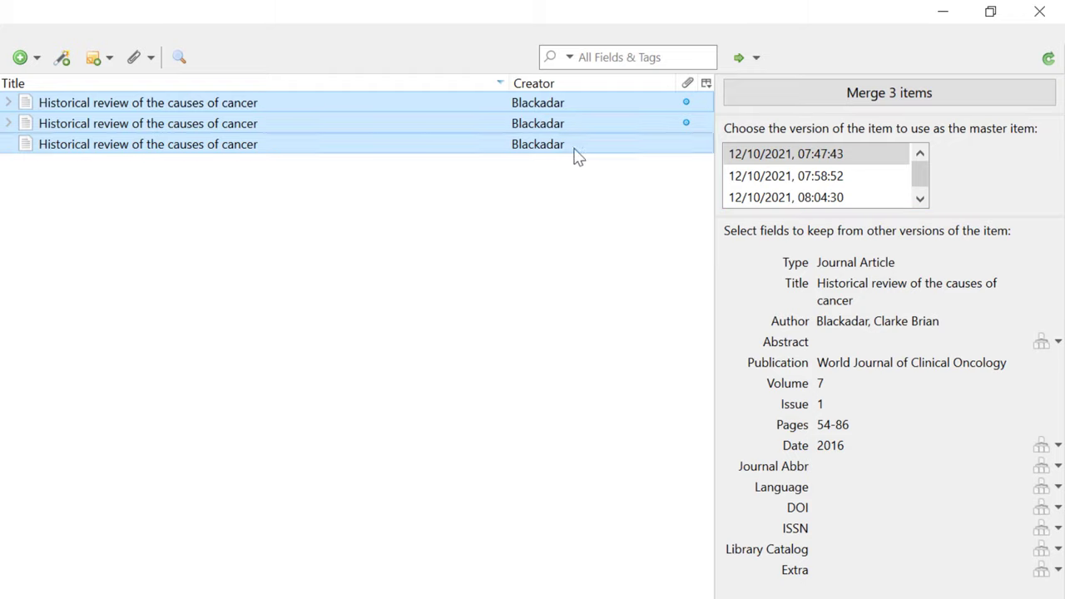
{"action": "left_click", "coordinate": [818, 197]}
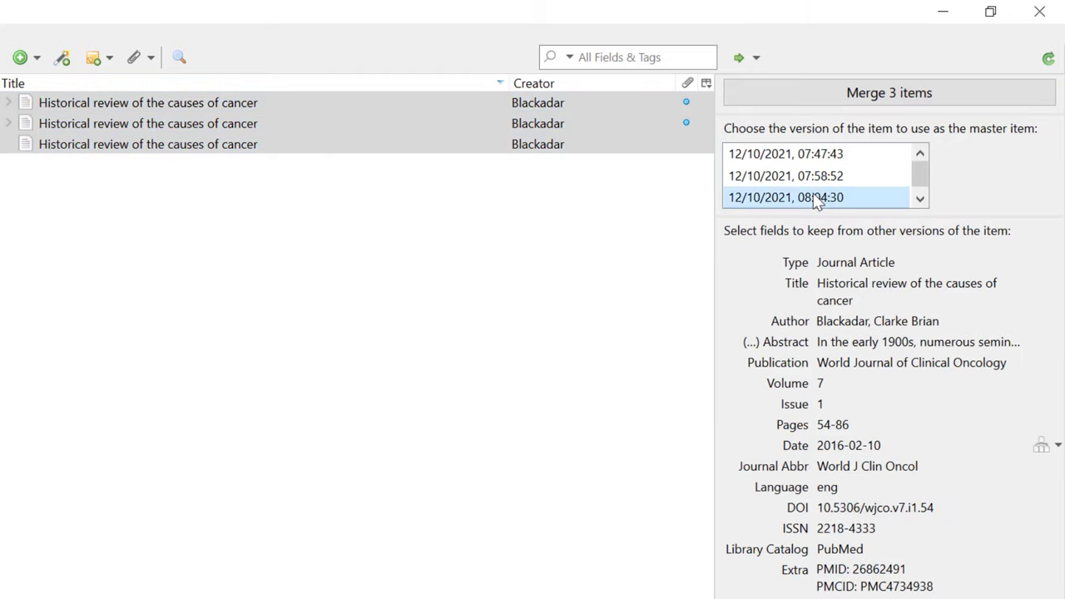
{"action": "left_click", "coordinate": [841, 102]}
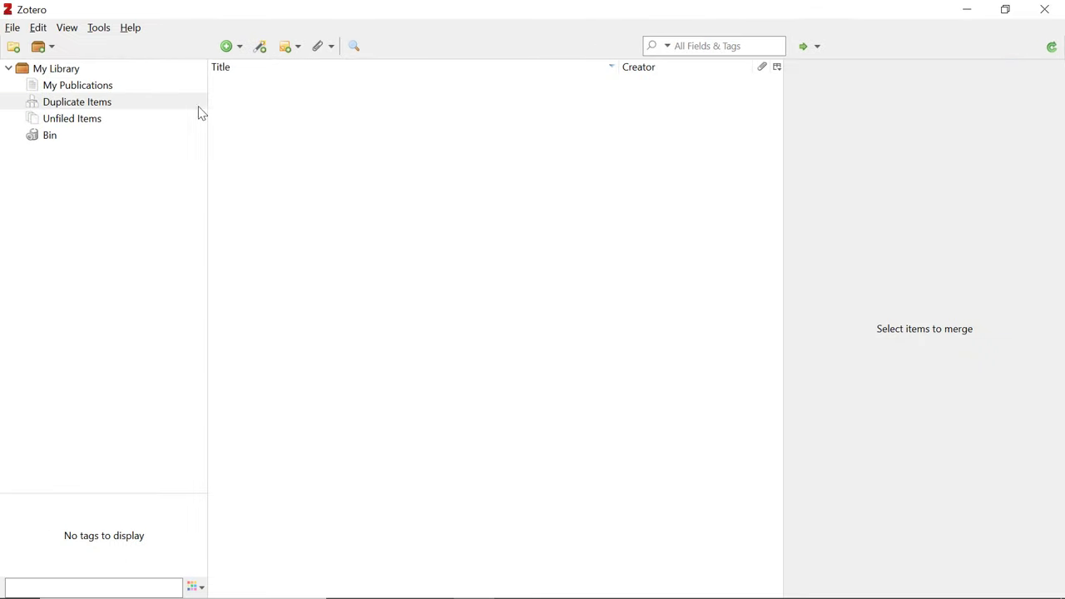
{"action": "left_click", "coordinate": [116, 73]}
{"action": "left_click", "coordinate": [335, 84]}
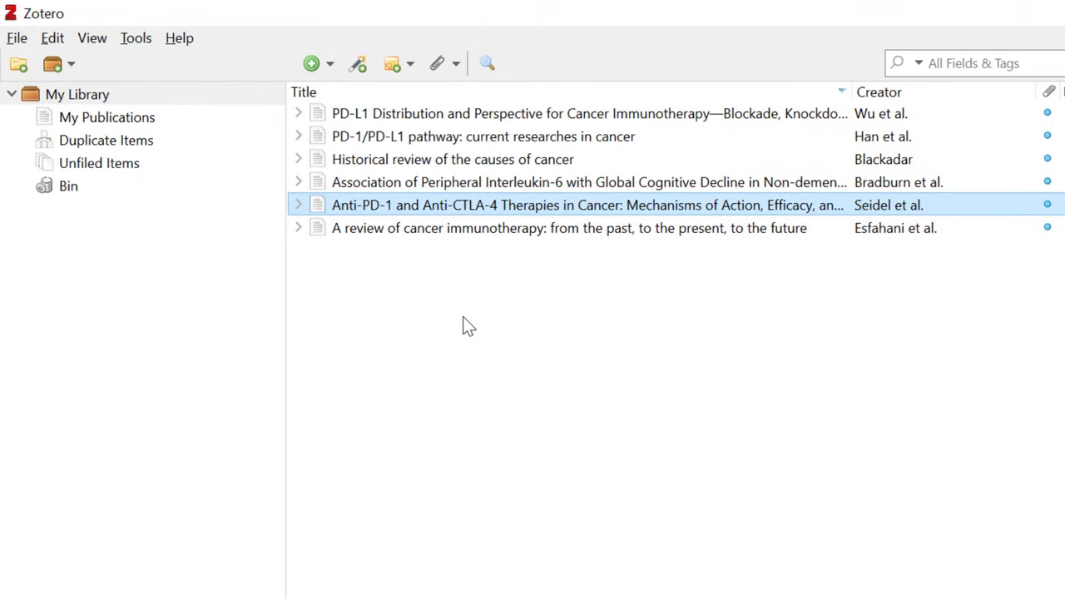
Step: Create a new collection named 'Cancer literature review'
{"action": "left_click", "coordinate": [19, 65]}
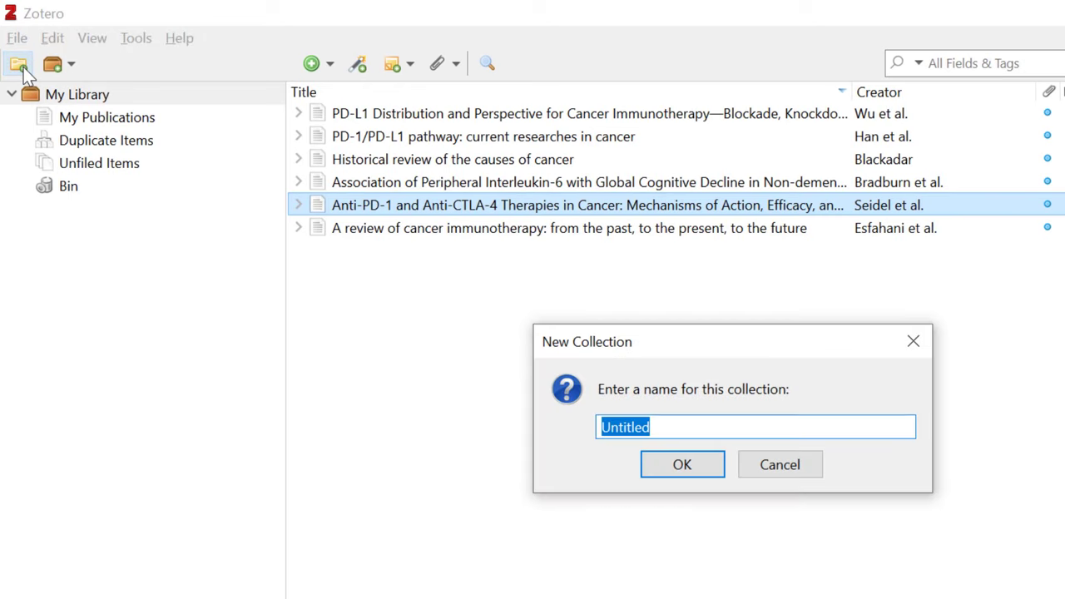
{"action": "type", "text": "Cancer lite"}
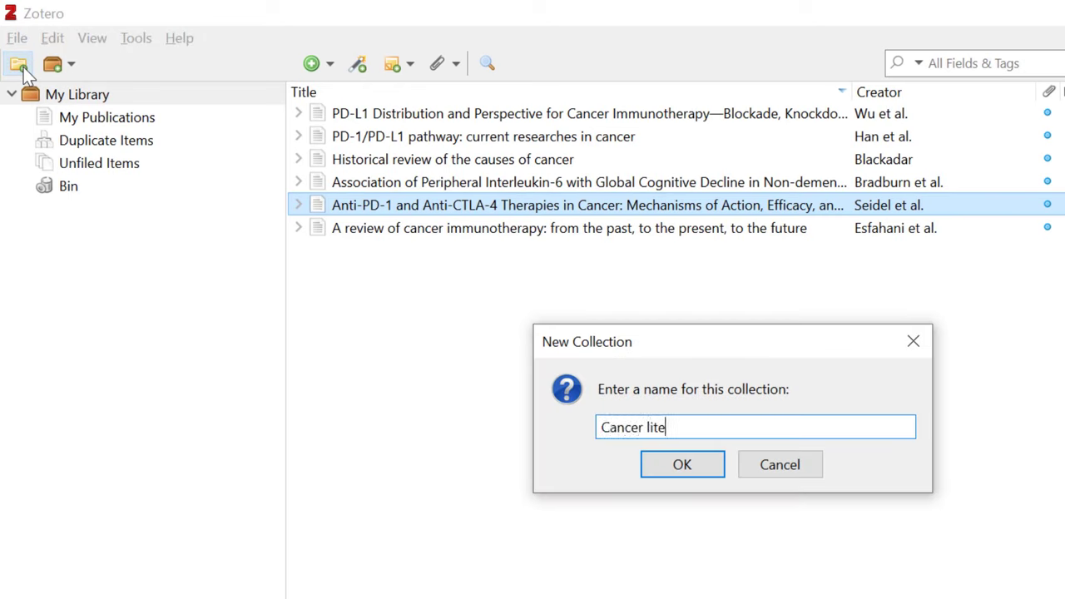
{"action": "type", "text": "rature review"}
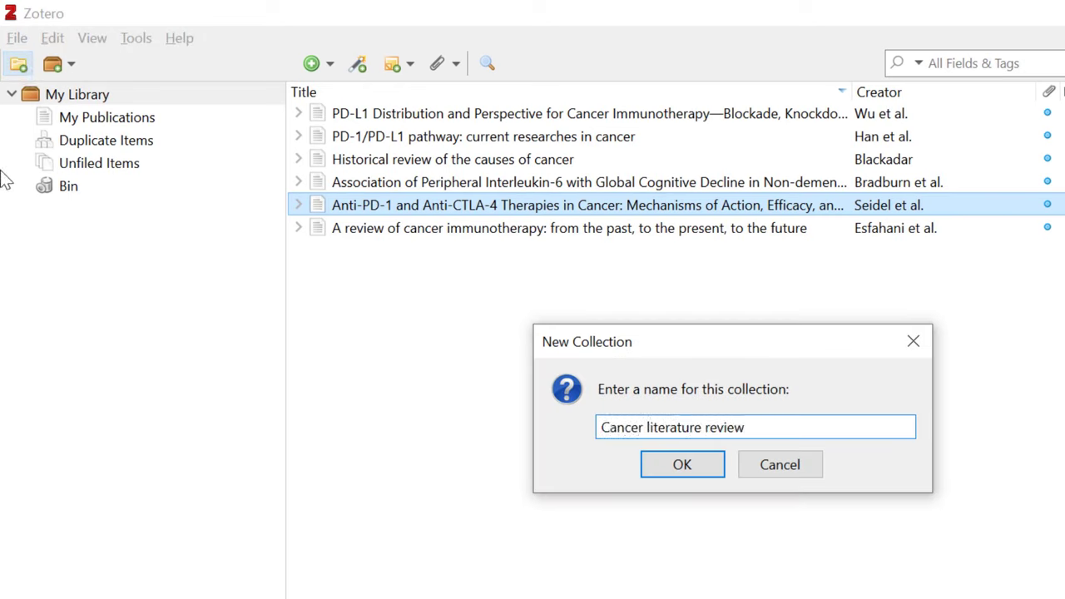
{"action": "left_click", "coordinate": [681, 464]}
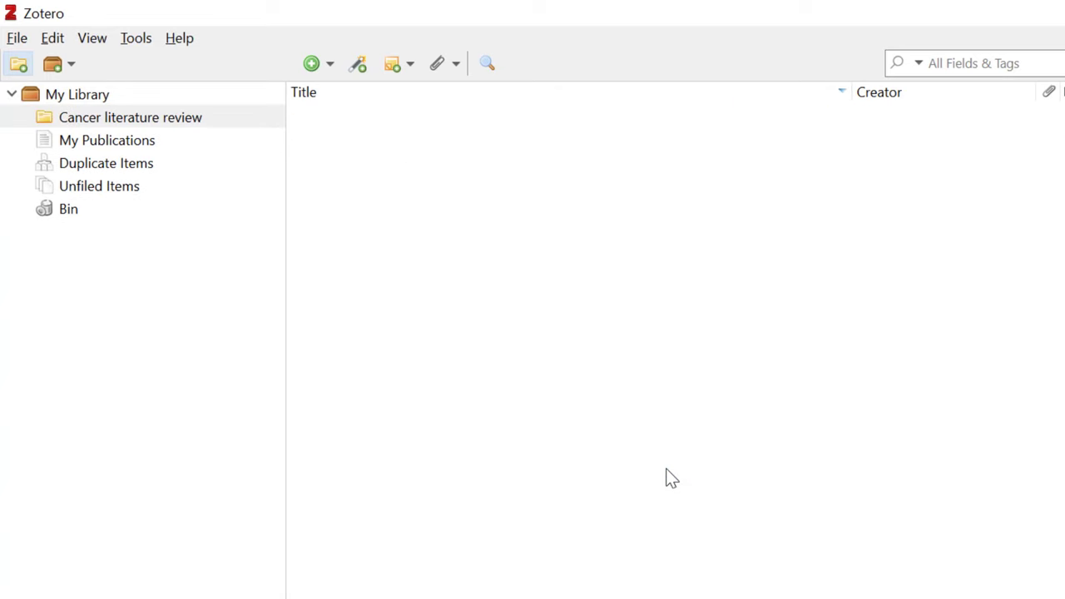
Step: File the five cancer articles into Cancer literature review and check the remaining unfiled items
{"action": "left_click", "coordinate": [163, 96]}
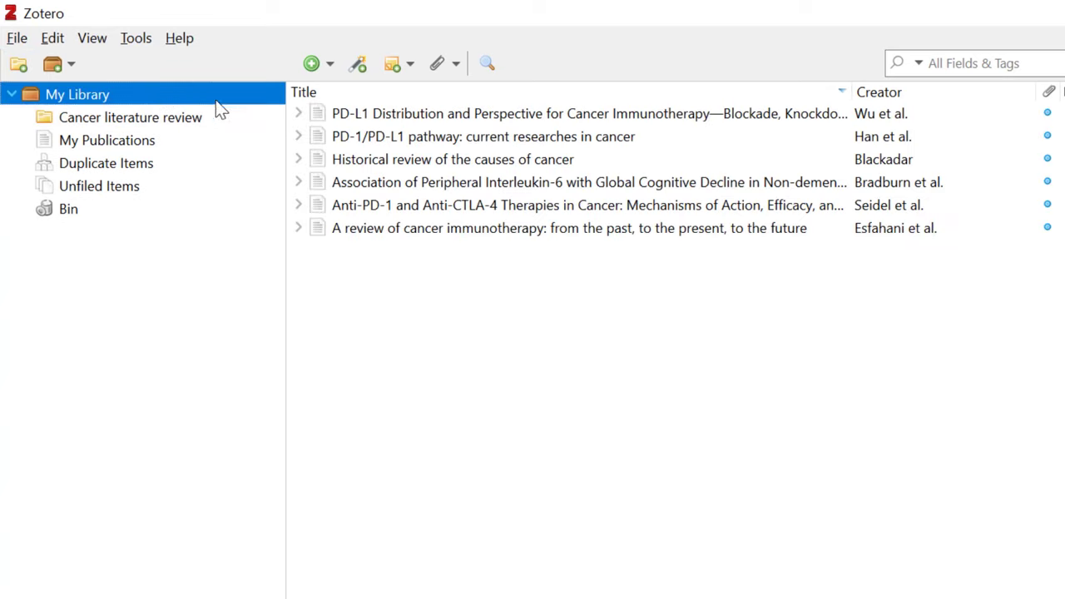
{"action": "left_click", "coordinate": [355, 114]}
{"action": "left_click_drag", "start_coordinate": [394, 139], "coordinate": [196, 119]}
{"action": "left_click_drag", "start_coordinate": [310, 158], "coordinate": [171, 125]}
{"action": "left_click", "coordinate": [324, 205]}
{"action": "left_click_drag", "start_coordinate": [253, 181], "coordinate": [178, 125]}
{"action": "left_click_drag", "start_coordinate": [349, 230], "coordinate": [156, 126]}
{"action": "left_click", "coordinate": [156, 127]}
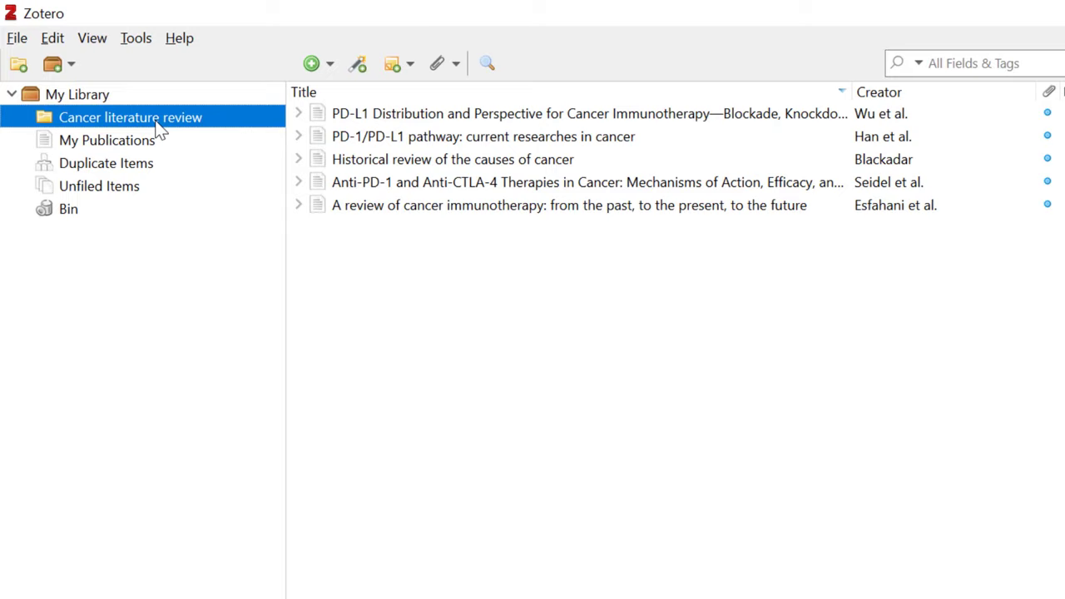
{"action": "left_click", "coordinate": [122, 193]}
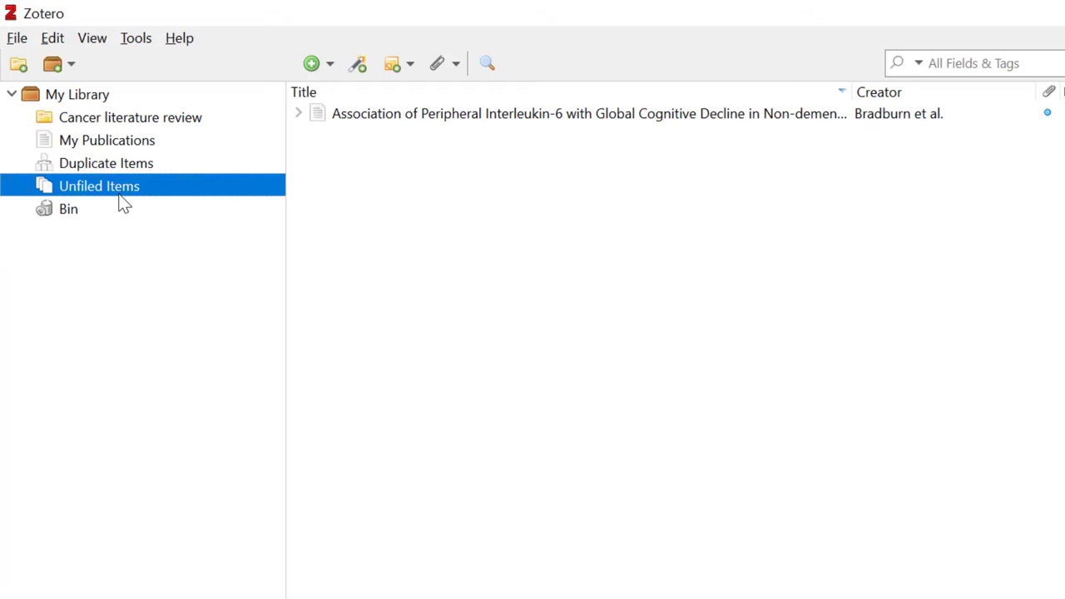
Step: Add a subcollection named 'Introduction' under Cancer literature review
{"action": "right_click", "coordinate": [142, 117]}
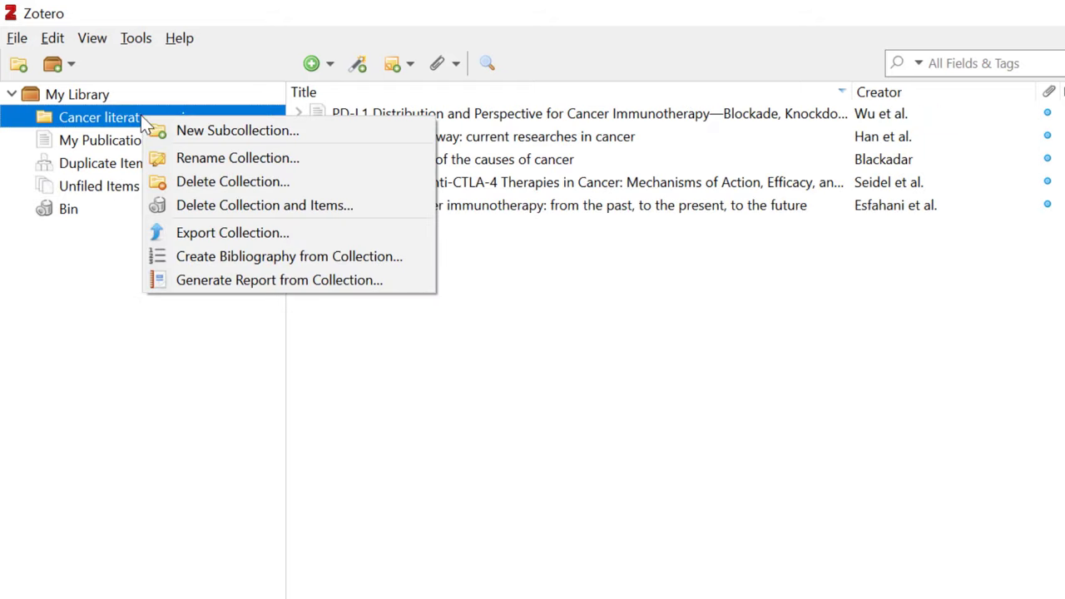
{"action": "left_click", "coordinate": [194, 132]}
{"action": "type", "text": "Introduction"}
{"action": "left_click", "coordinate": [673, 464]}
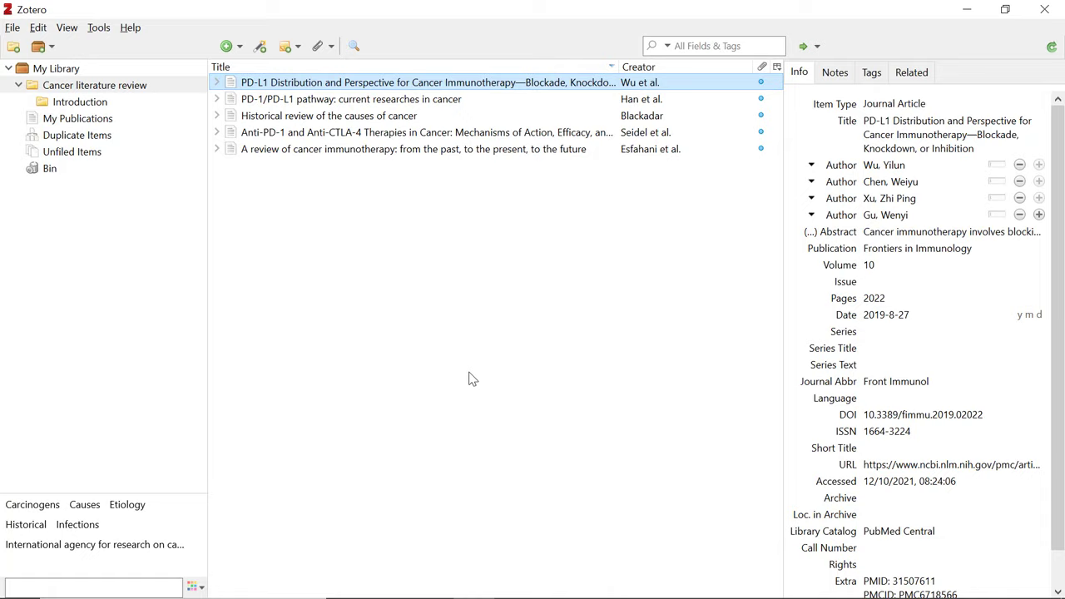
Step: Tag the PD-L1 Distribution article 'Cancer' and filter the collection by that tag
{"action": "left_click", "coordinate": [442, 99], "text": "ctrl"}
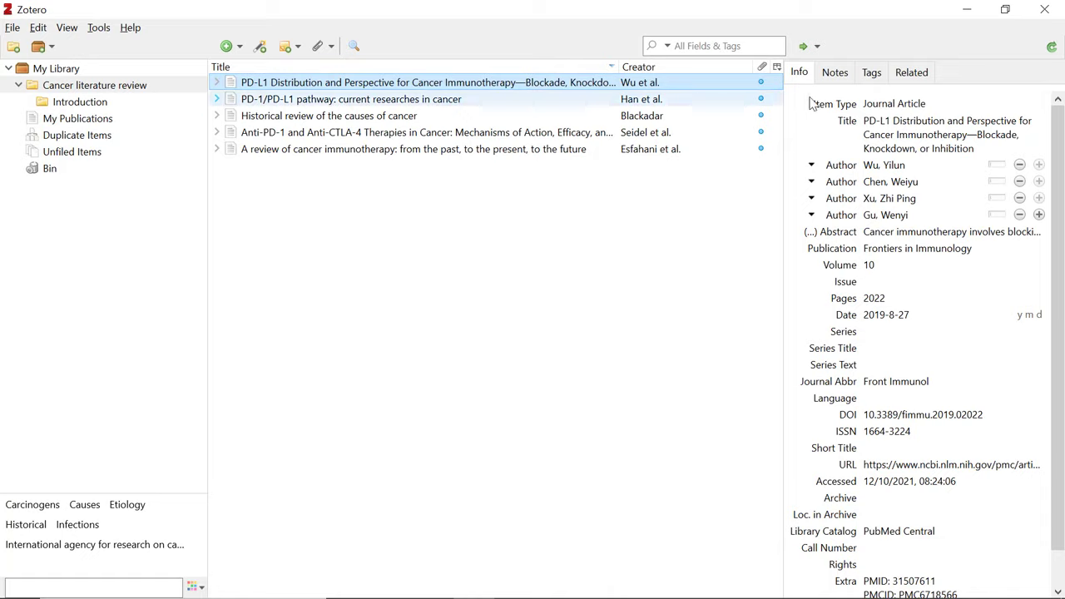
{"action": "left_click", "coordinate": [873, 75]}
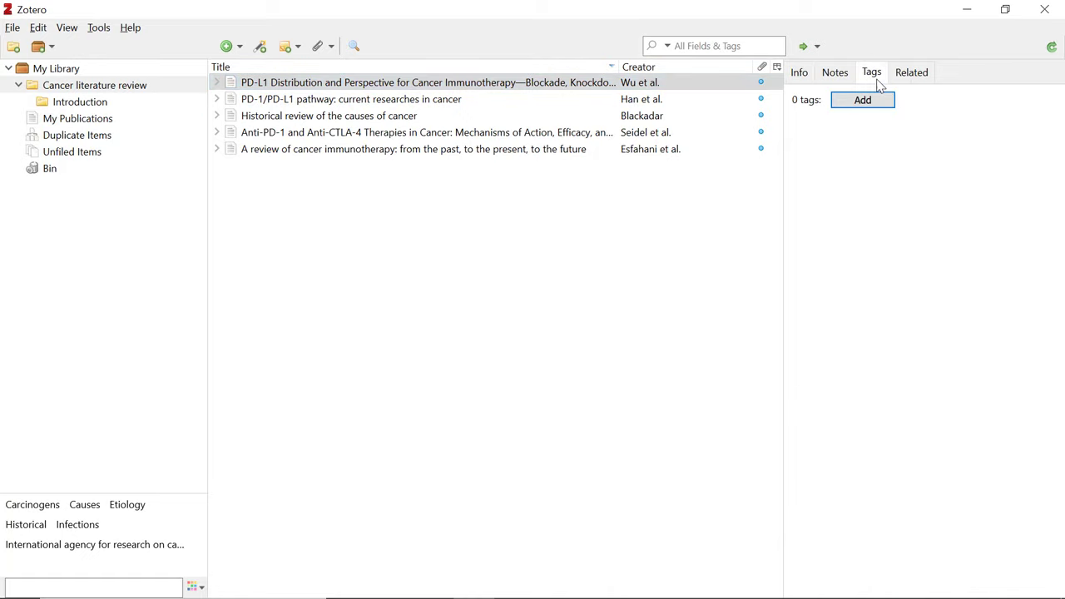
{"action": "left_click", "coordinate": [880, 108]}
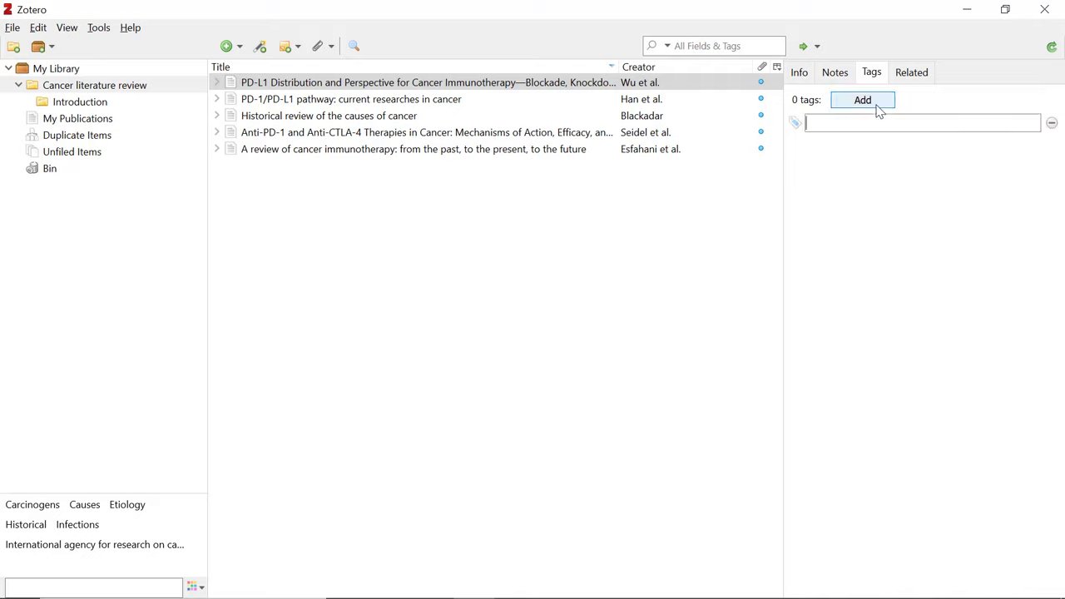
{"action": "type", "text": "Cancer"}
{"action": "key", "text": "Return"}
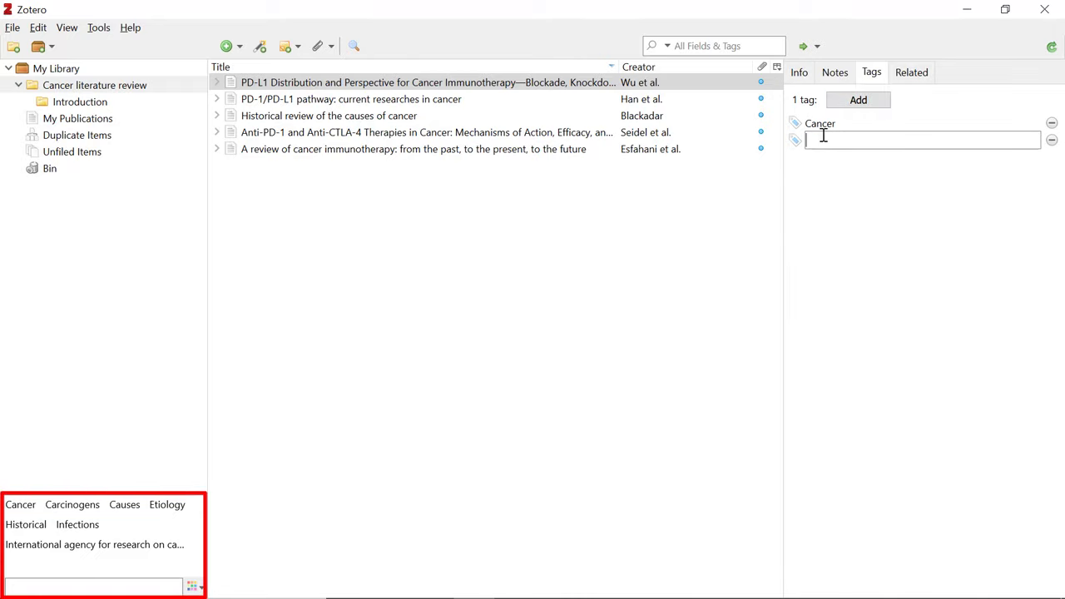
{"action": "left_click", "coordinate": [21, 505]}
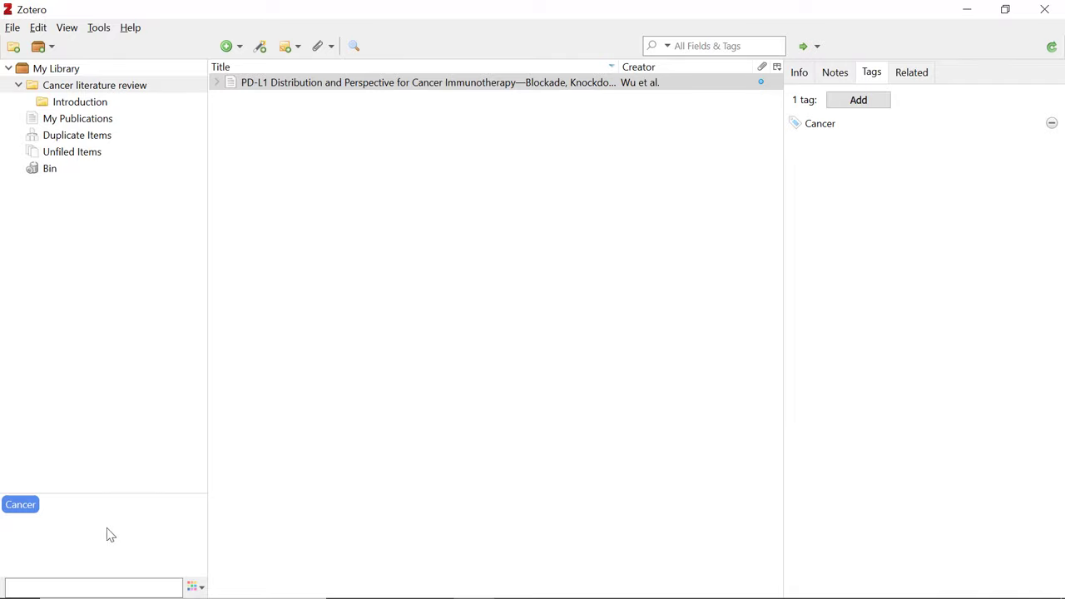
Step: Assign red to the Cancer tag, then clear its filter so all five papers show
{"action": "right_click", "coordinate": [33, 509]}
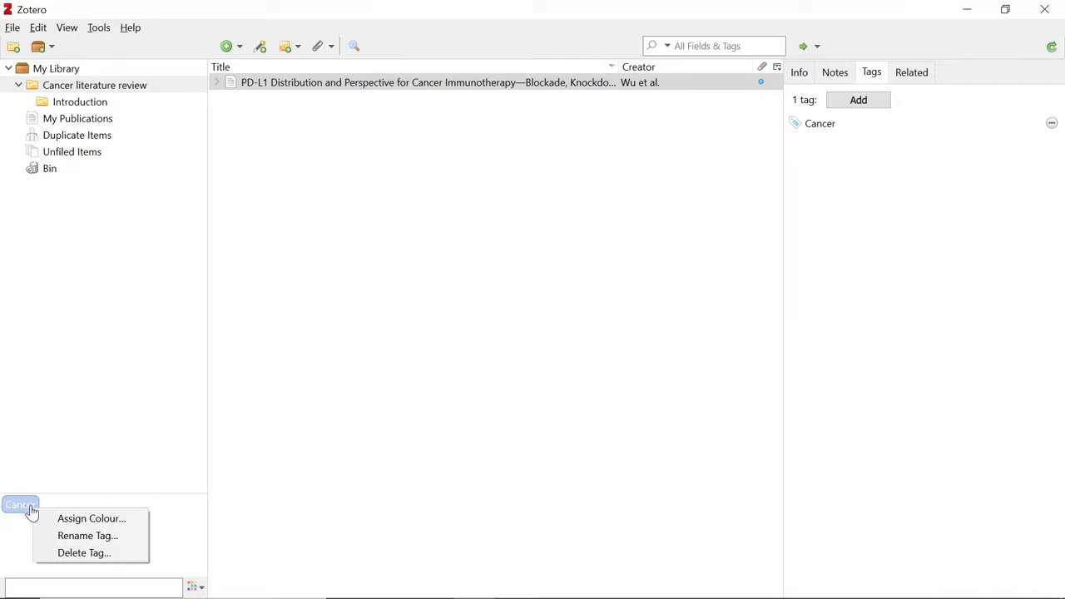
{"action": "left_click", "coordinate": [80, 520]}
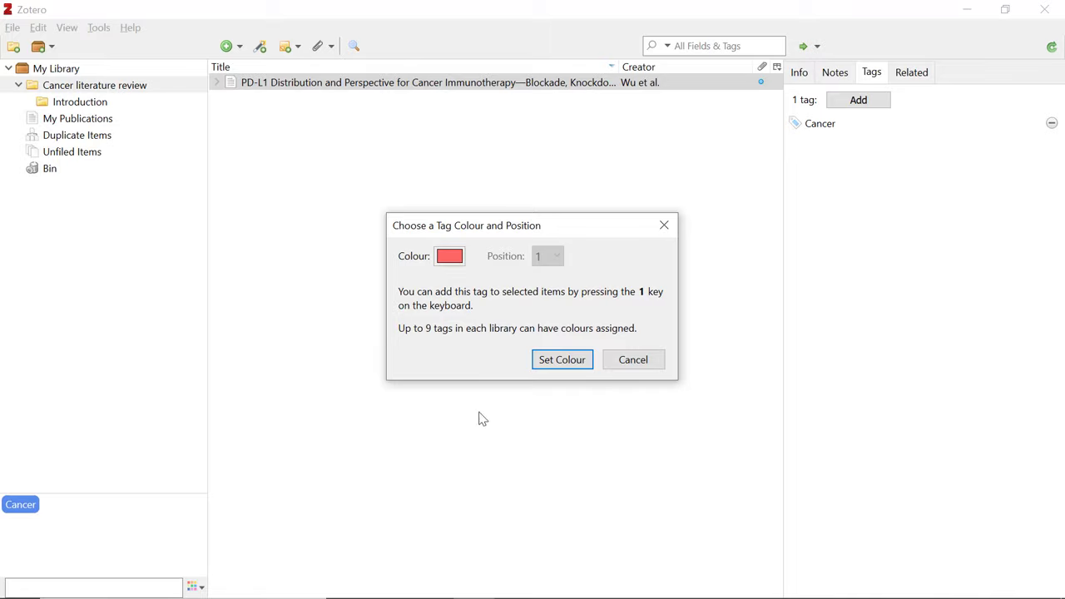
{"action": "left_click", "coordinate": [548, 366]}
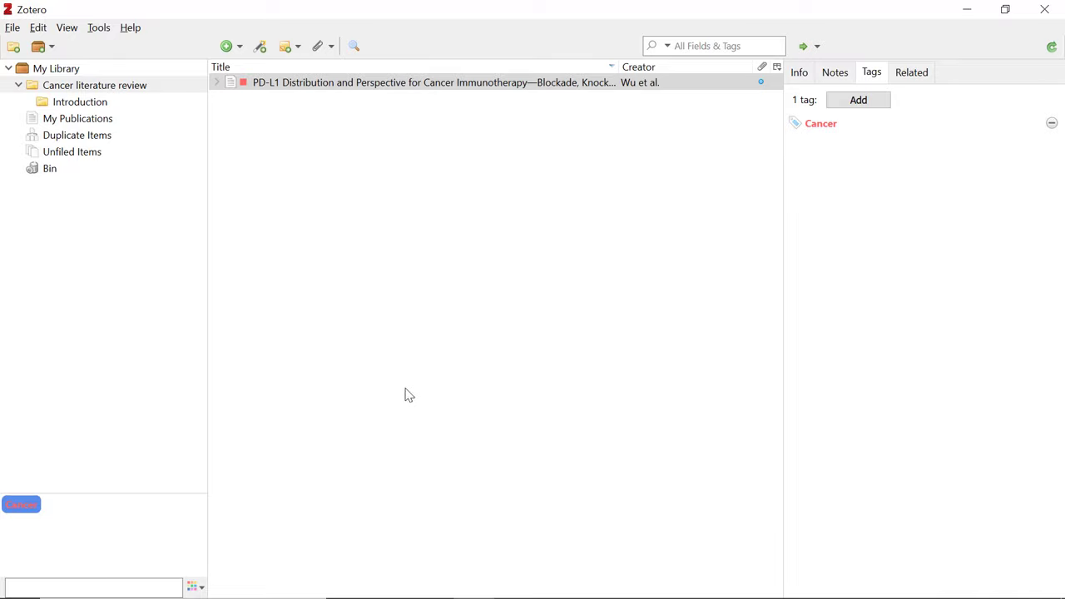
{"action": "left_click", "coordinate": [23, 505]}
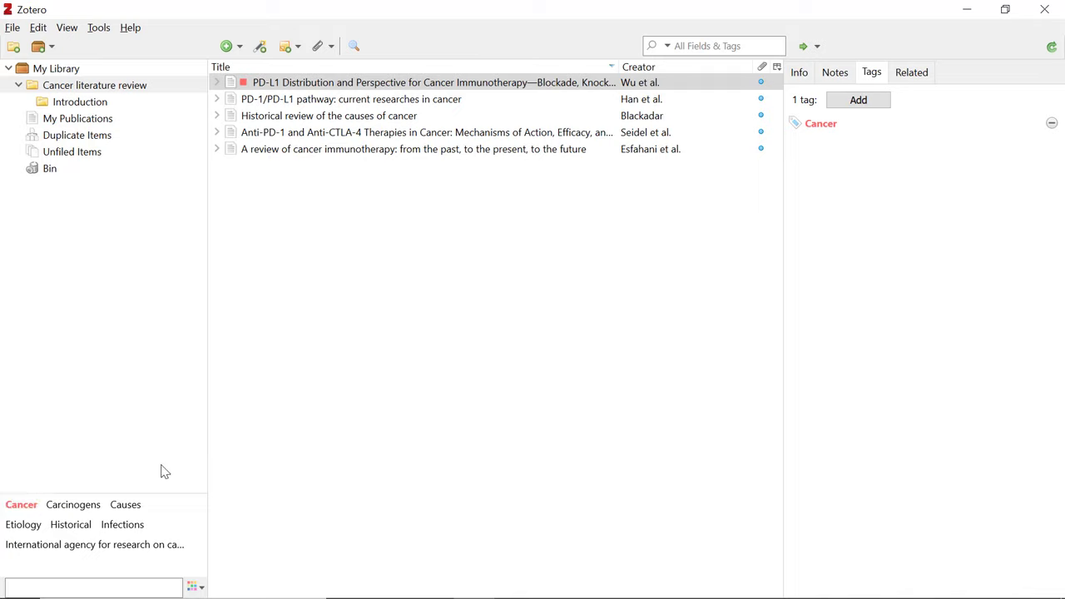
Step: Delete the library's 14 automatic tags from the tag selector, leaving only Cancer
{"action": "left_click", "coordinate": [195, 588]}
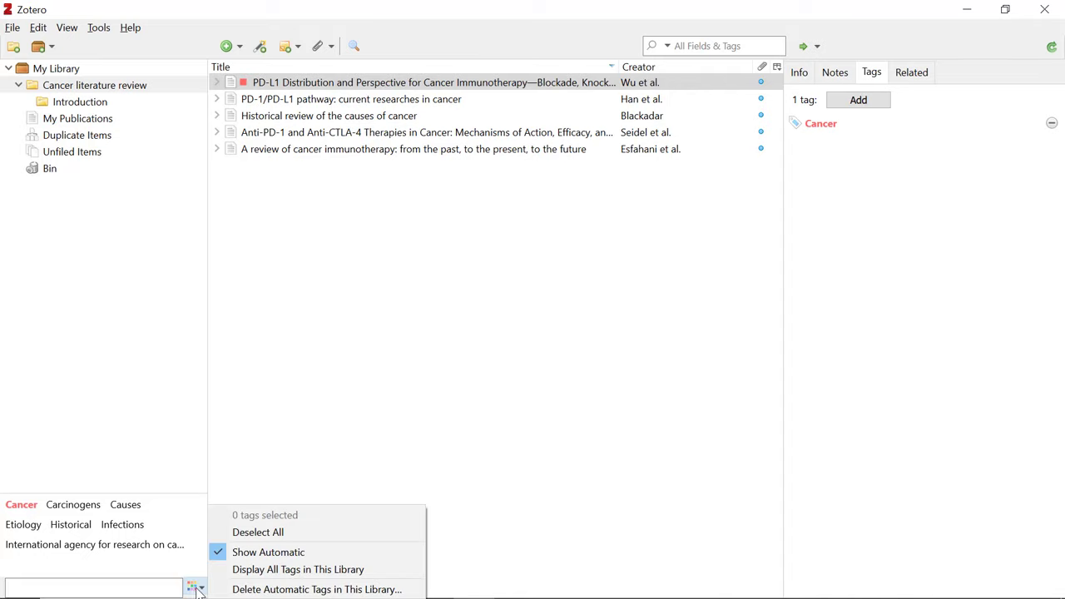
{"action": "left_click", "coordinate": [238, 589]}
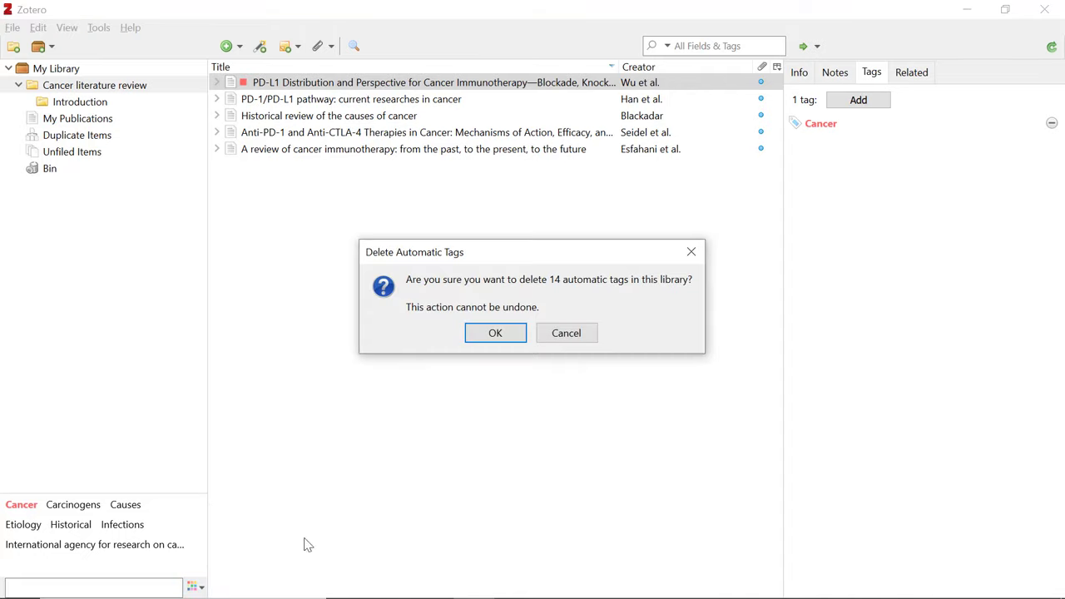
{"action": "left_click", "coordinate": [495, 333]}
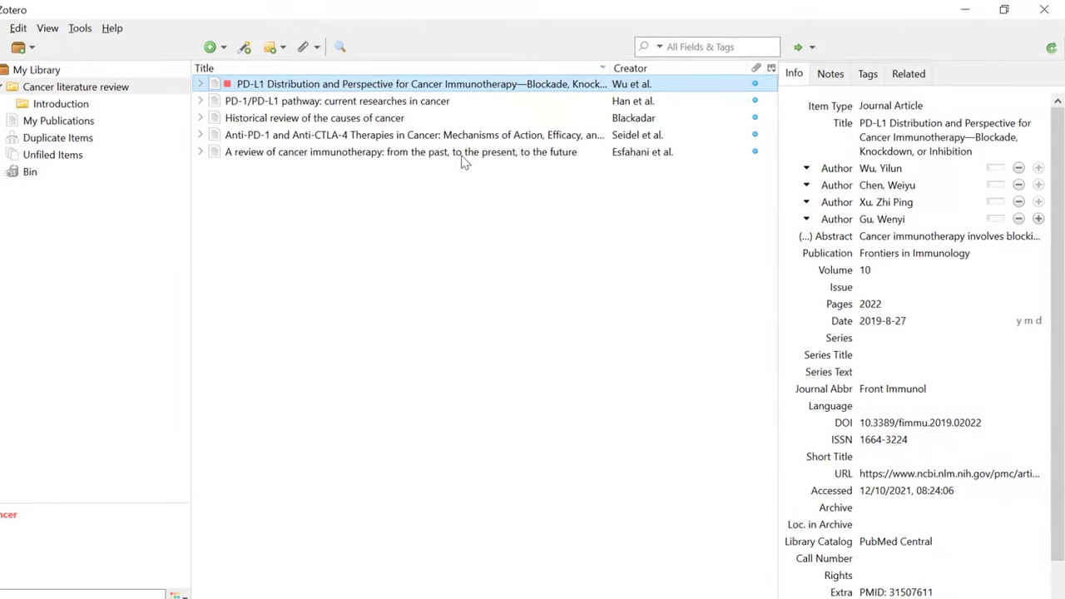
Step: Add the PD-1/PD-L1 pathway paper as related to Wu et al.'s PD-L1 Distribution paper, then jump to it
{"action": "left_click", "coordinate": [881, 97]}
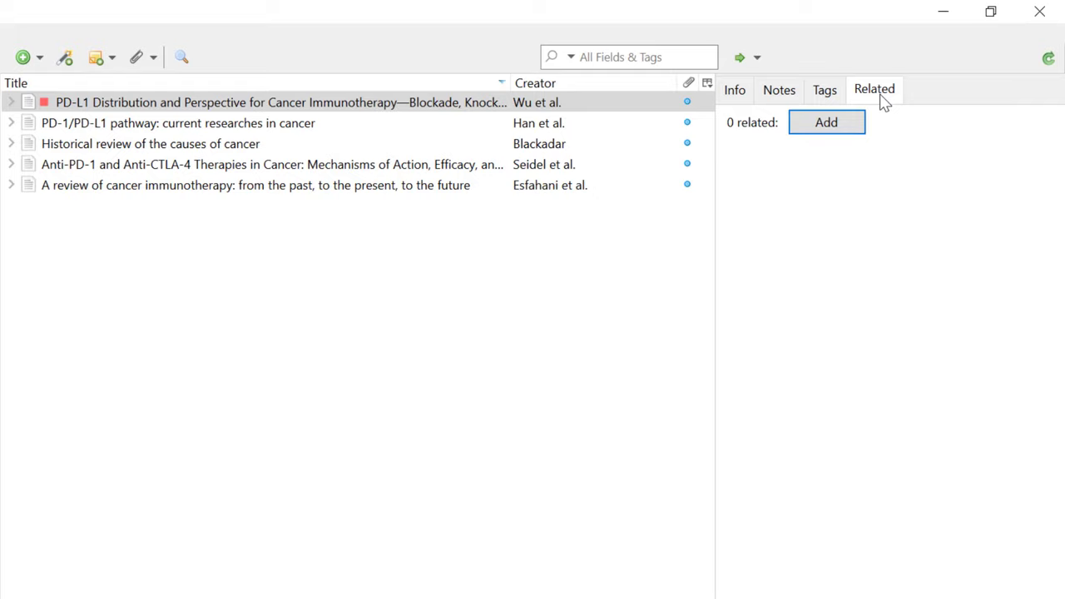
{"action": "left_click", "coordinate": [817, 124]}
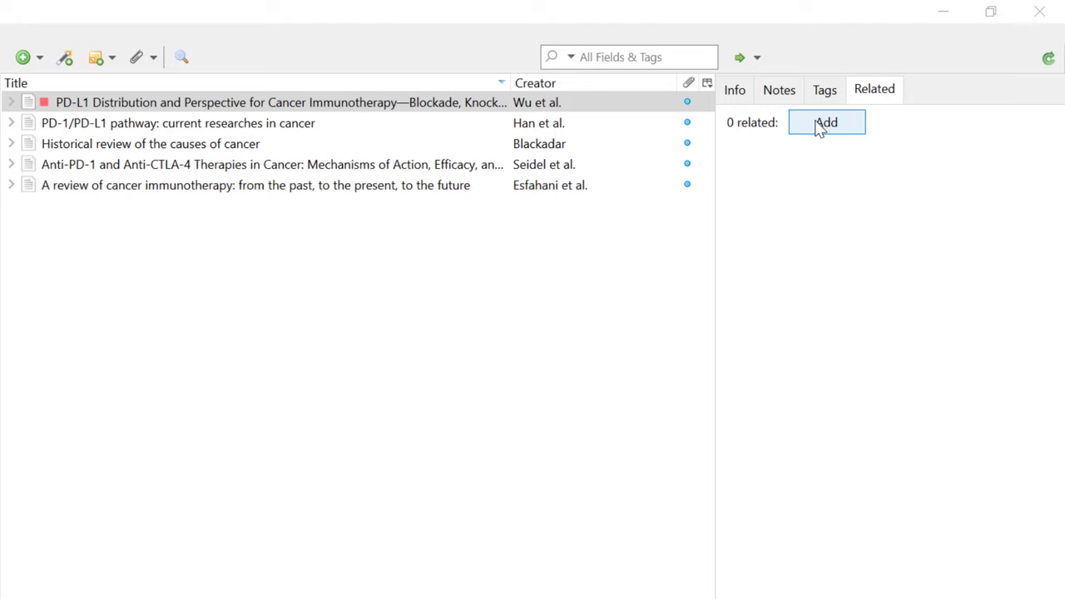
{"action": "left_click", "coordinate": [530, 314]}
{"action": "left_click", "coordinate": [551, 557]}
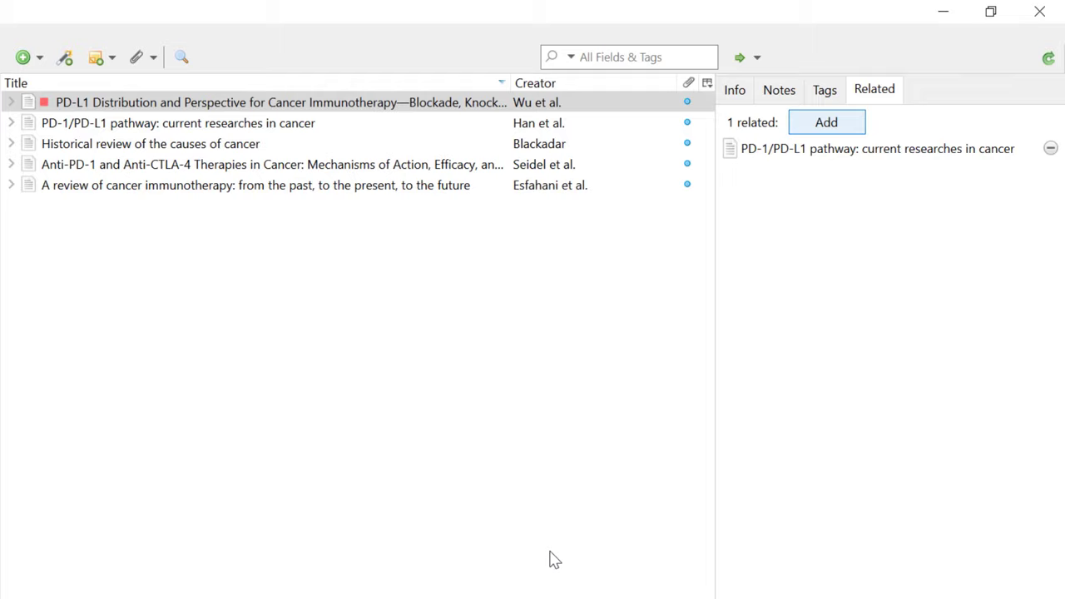
{"action": "left_click", "coordinate": [806, 150]}
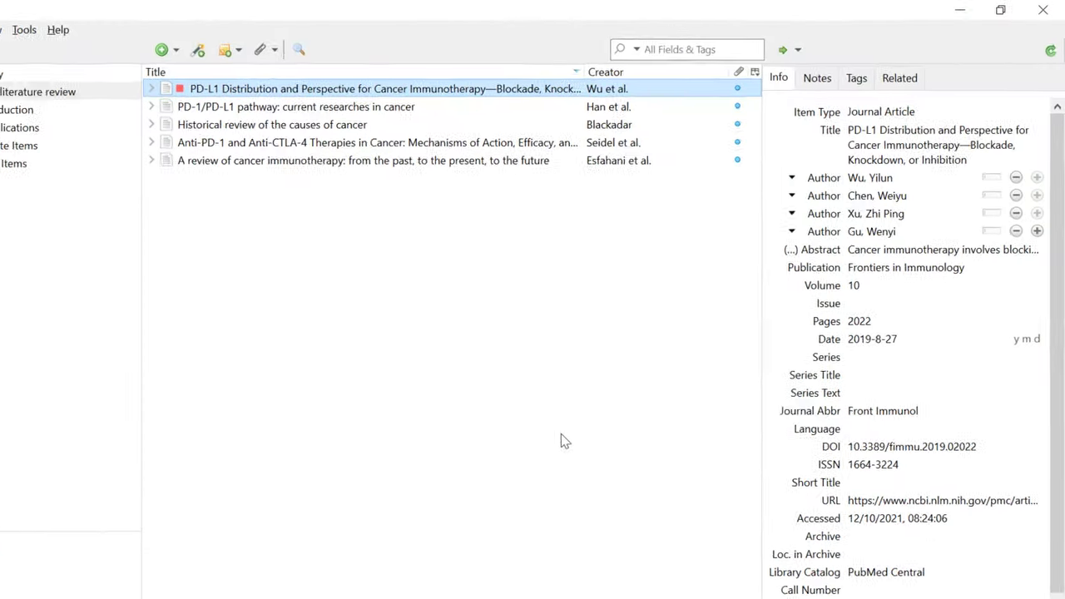
Step: Add a 'CTLA-4 review' note to Seidel et al.'s Anti-PD-1 and Anti-CTLA-4 paper and open it separately
{"action": "left_click", "coordinate": [430, 171]}
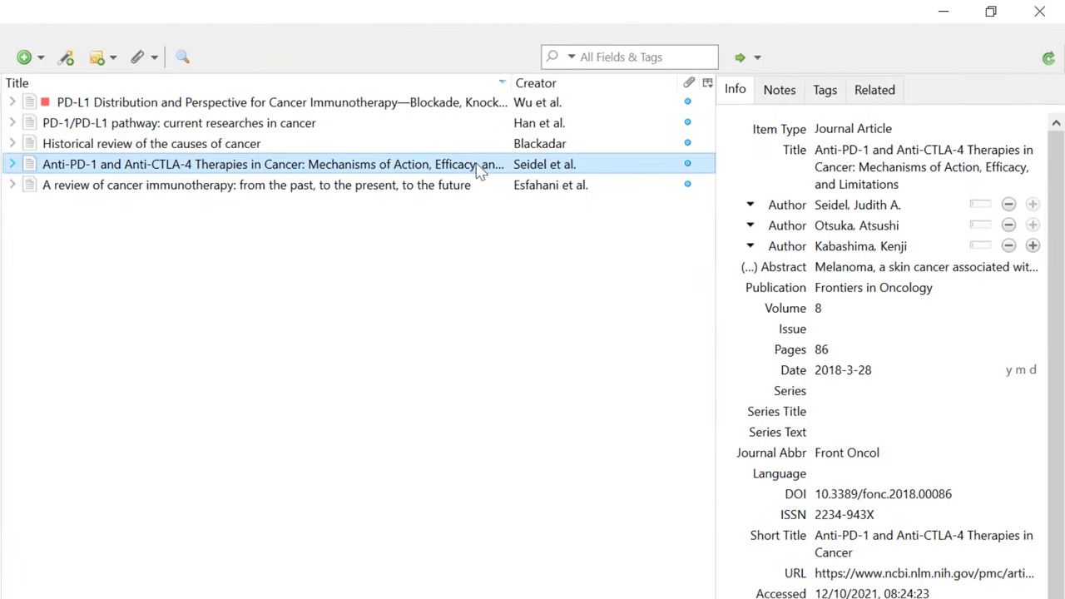
{"action": "left_click", "coordinate": [782, 98]}
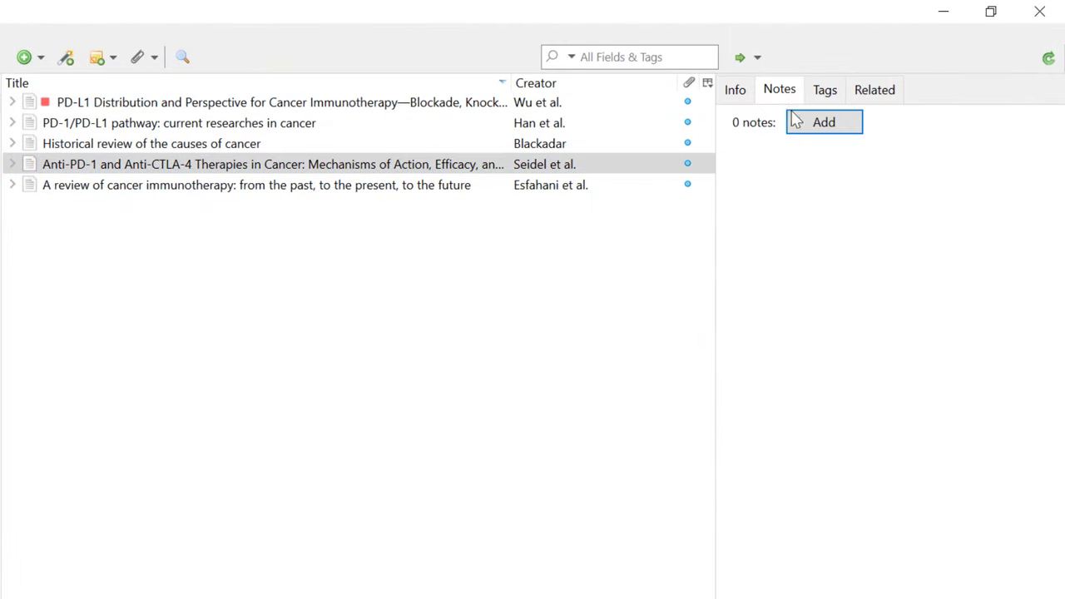
{"action": "left_click", "coordinate": [823, 130]}
{"action": "type", "text": "CTLA-4 review"}
{"action": "key", "text": "Return"}
{"action": "left_click", "coordinate": [562, 344]}
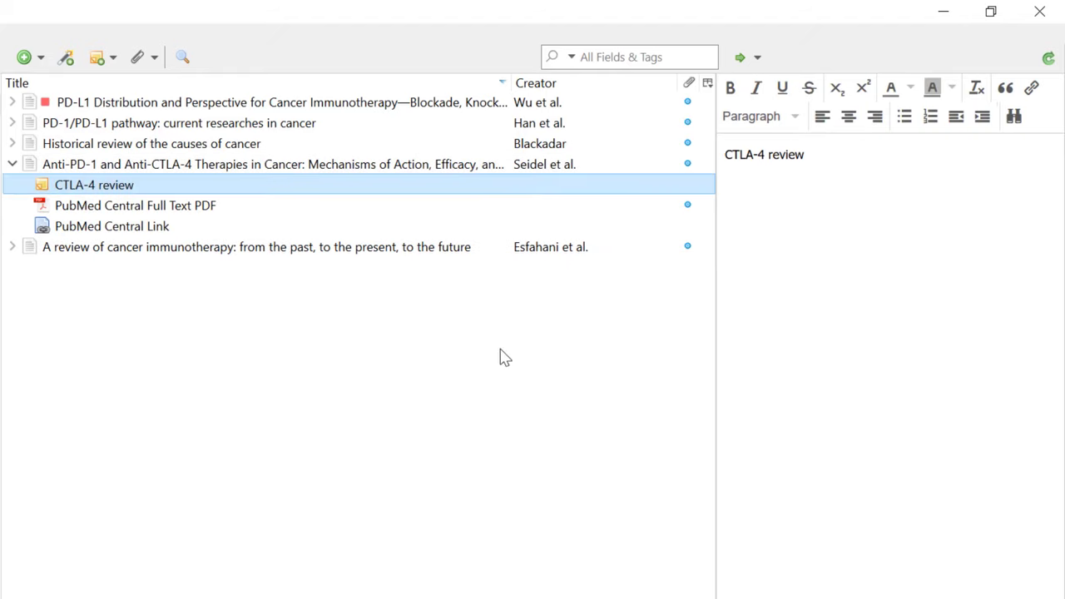
{"action": "double_click", "coordinate": [42, 193]}
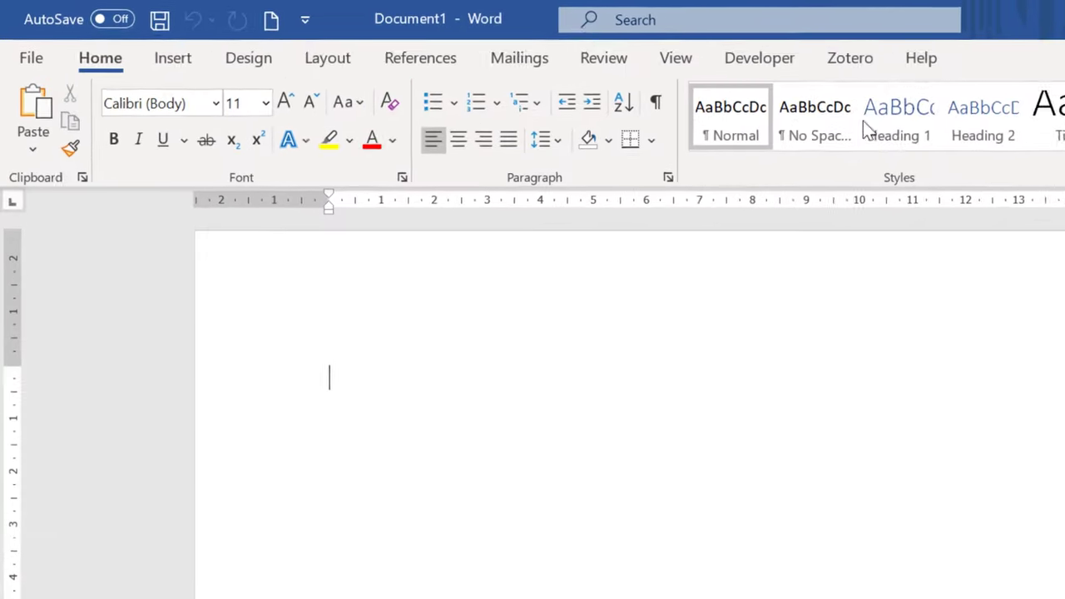
Step: Switch Word's ribbon to the Zotero tab for the blank document
{"action": "left_click", "coordinate": [604, 40]}
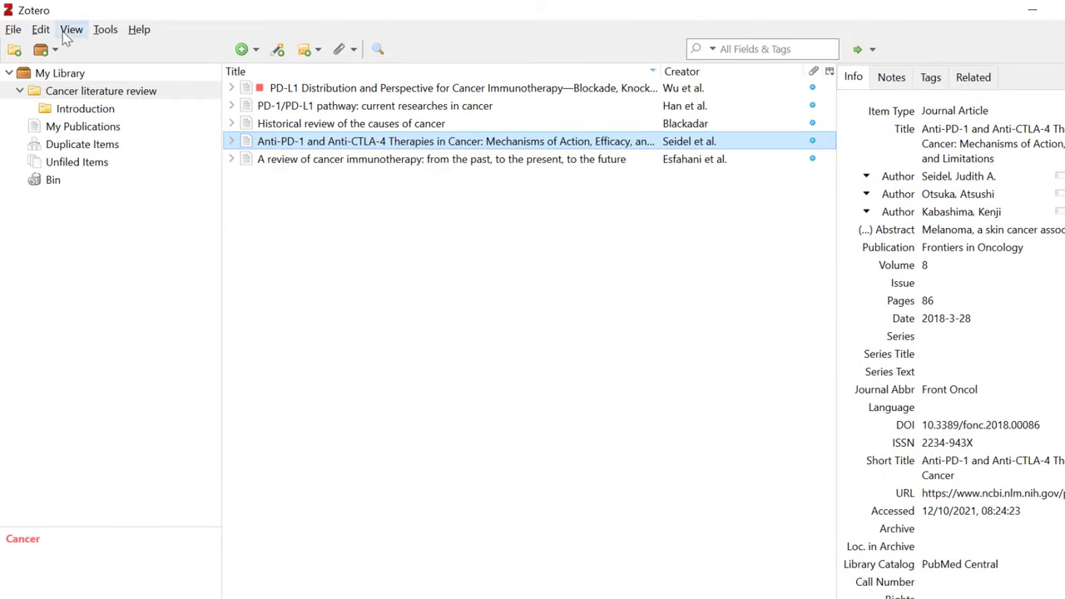
Step: Open Zotero Preferences from the Edit menu on the Cite > Word Processors settings
{"action": "left_click", "coordinate": [41, 30]}
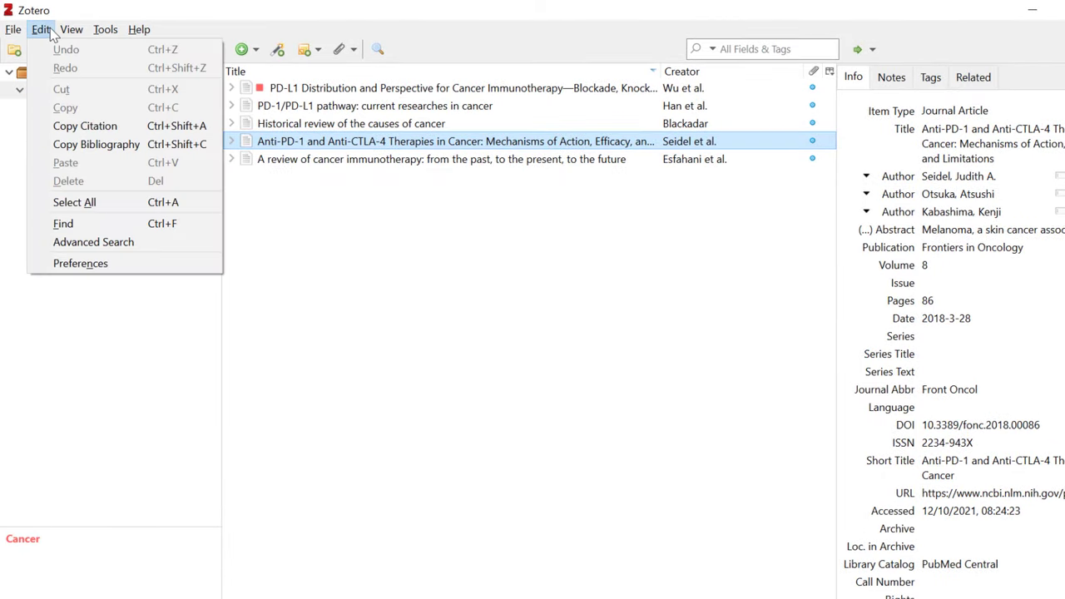
{"action": "left_click", "coordinate": [171, 265]}
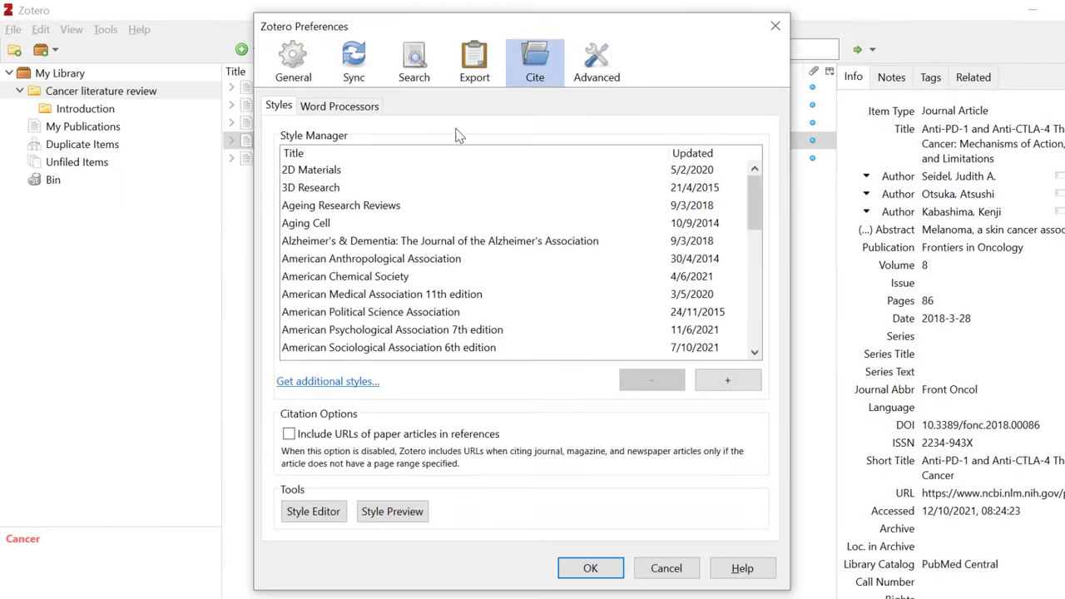
{"action": "left_click", "coordinate": [369, 109]}
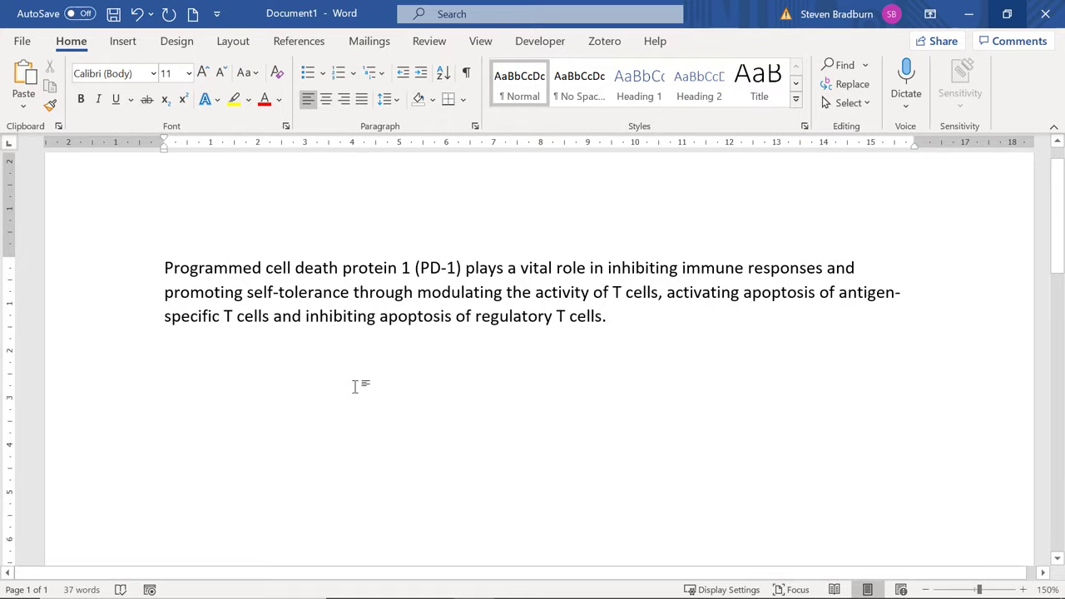
Step: Start a Zotero citation after the PD-1 paragraph, choosing American Psychological Association 7th edition as the style
{"action": "left_click", "coordinate": [604, 44]}
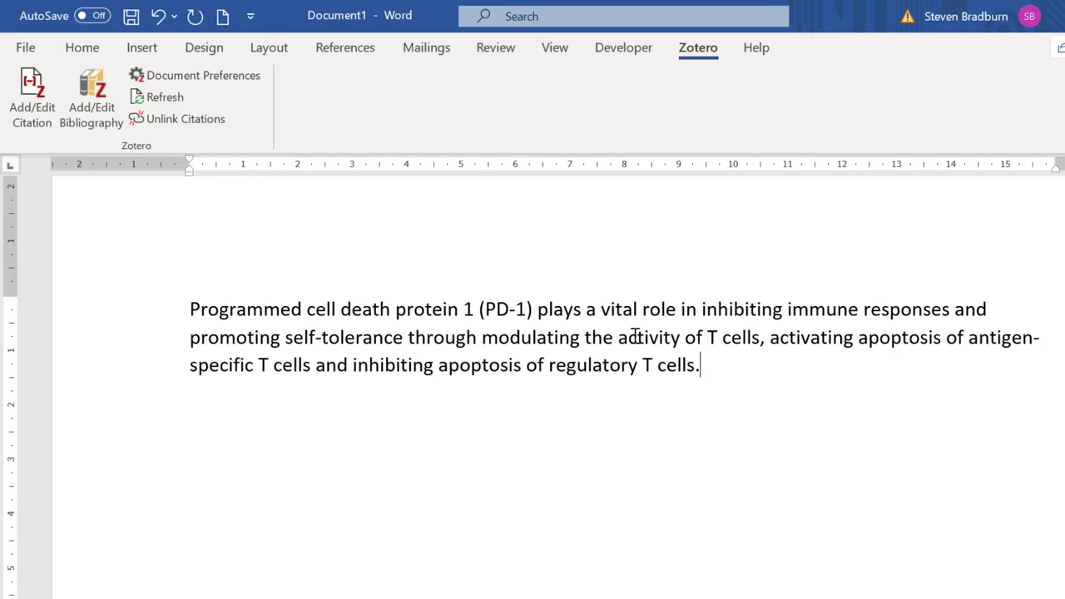
{"action": "left_click", "coordinate": [30, 95]}
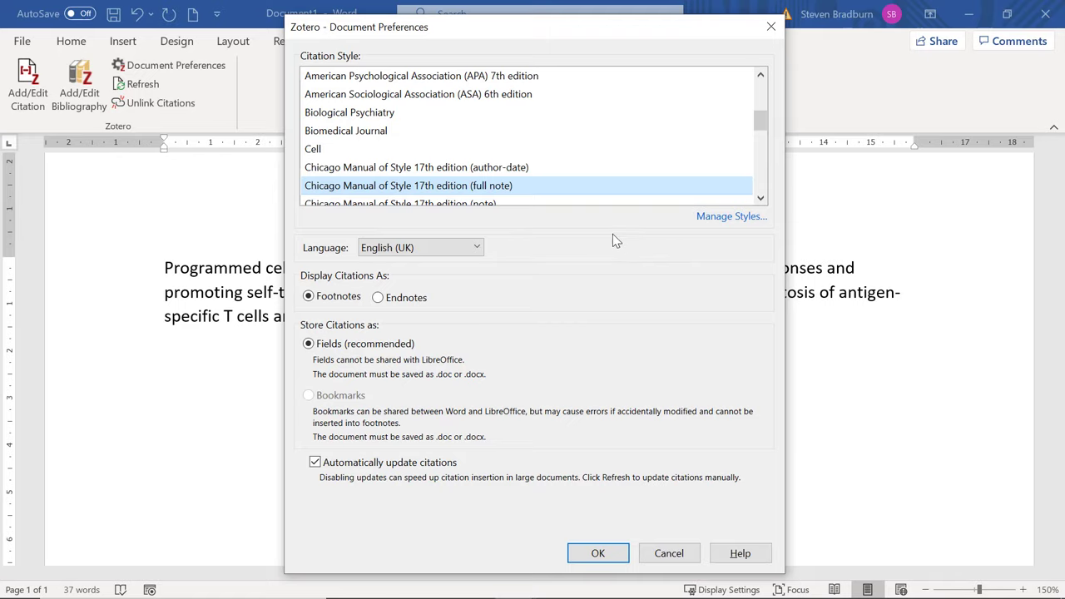
{"action": "left_click", "coordinate": [524, 77]}
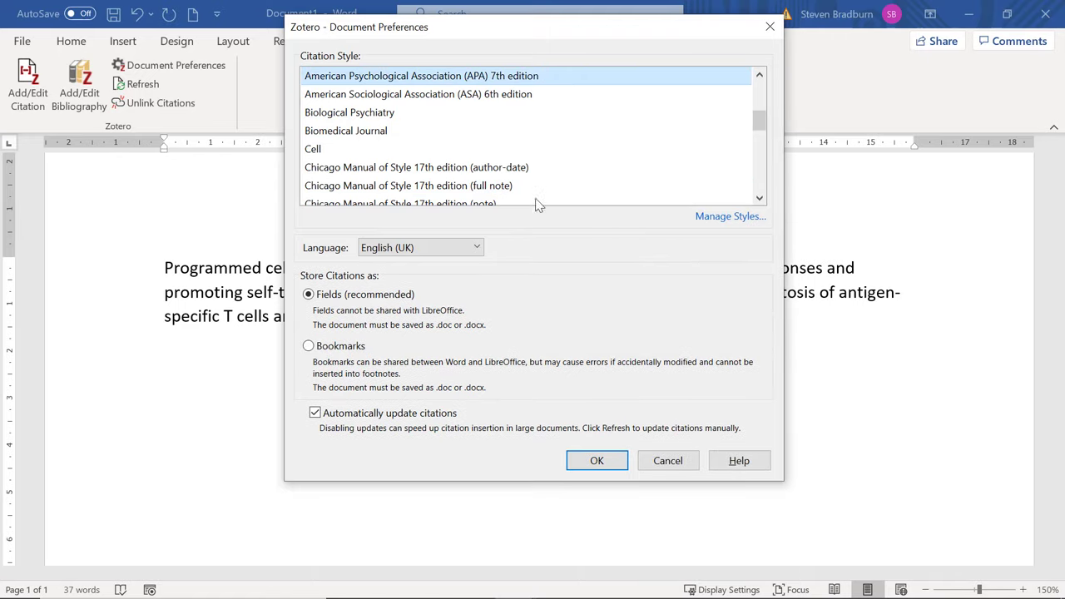
{"action": "left_click", "coordinate": [607, 462]}
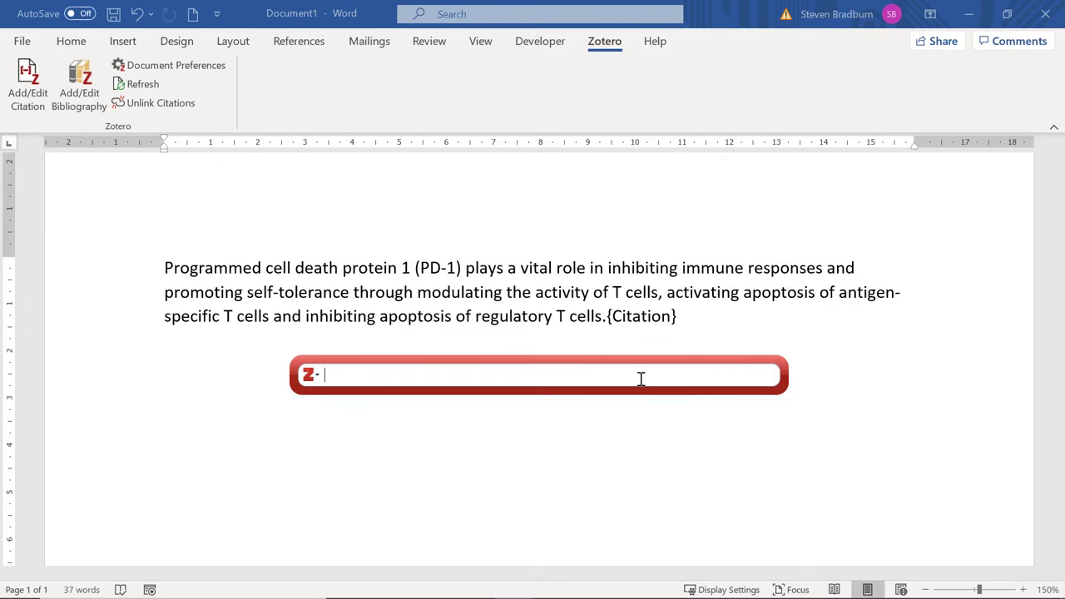
Step: Search 'han' and insert the (Han et al., 2020) citation at the end of the paragraph
{"action": "type", "text": "han"}
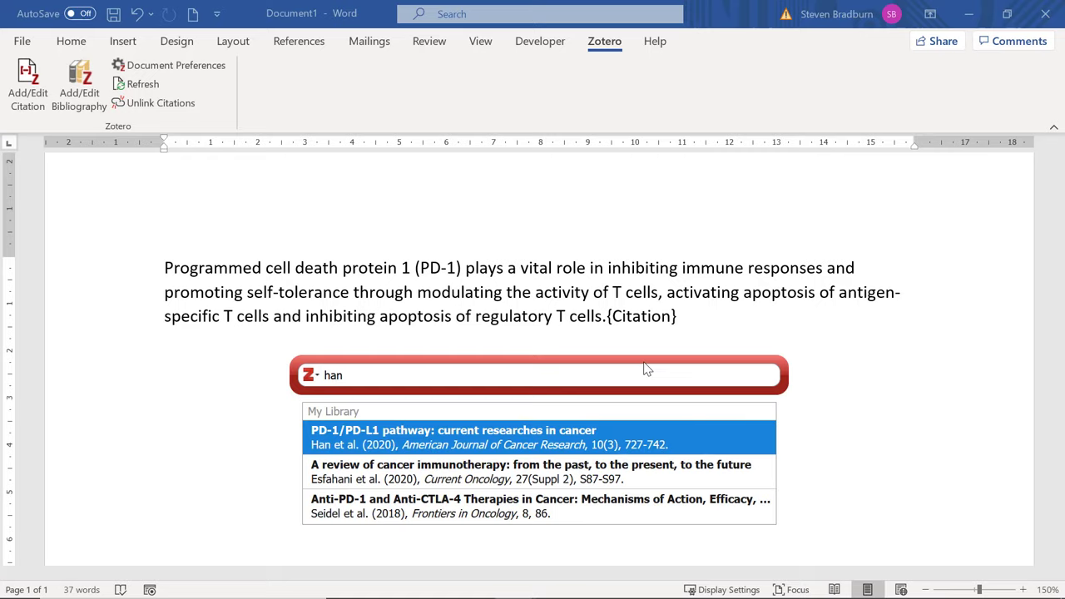
{"action": "left_click", "coordinate": [608, 448]}
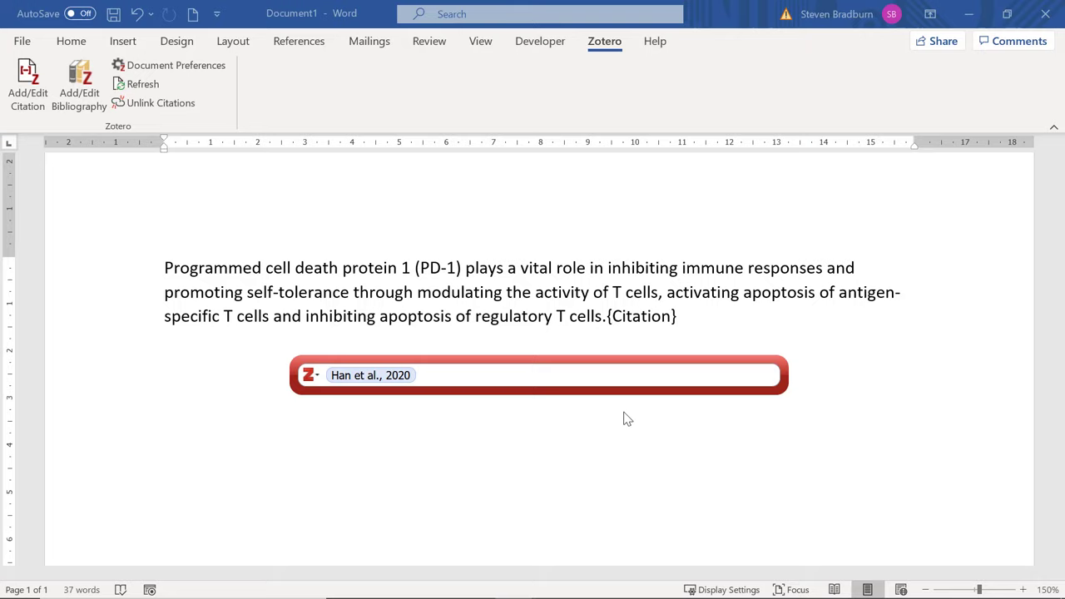
{"action": "key", "text": "Return"}
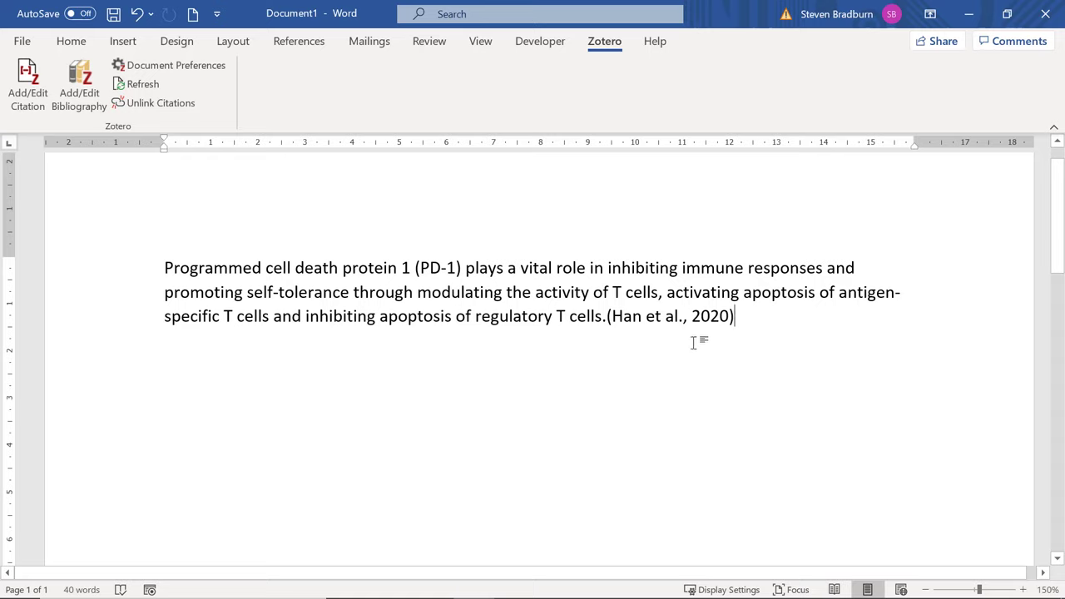
{"action": "left_click", "coordinate": [707, 318]}
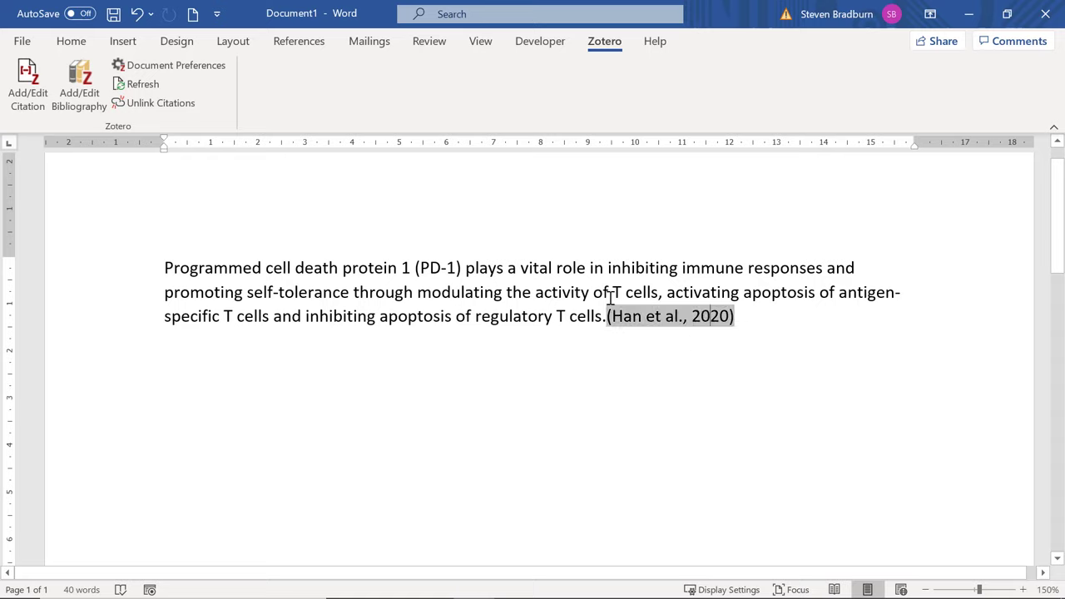
Step: Add an APA bibliography entry for Han, Liu and Li (2020) below the paragraph and refresh
{"action": "left_click", "coordinate": [29, 83]}
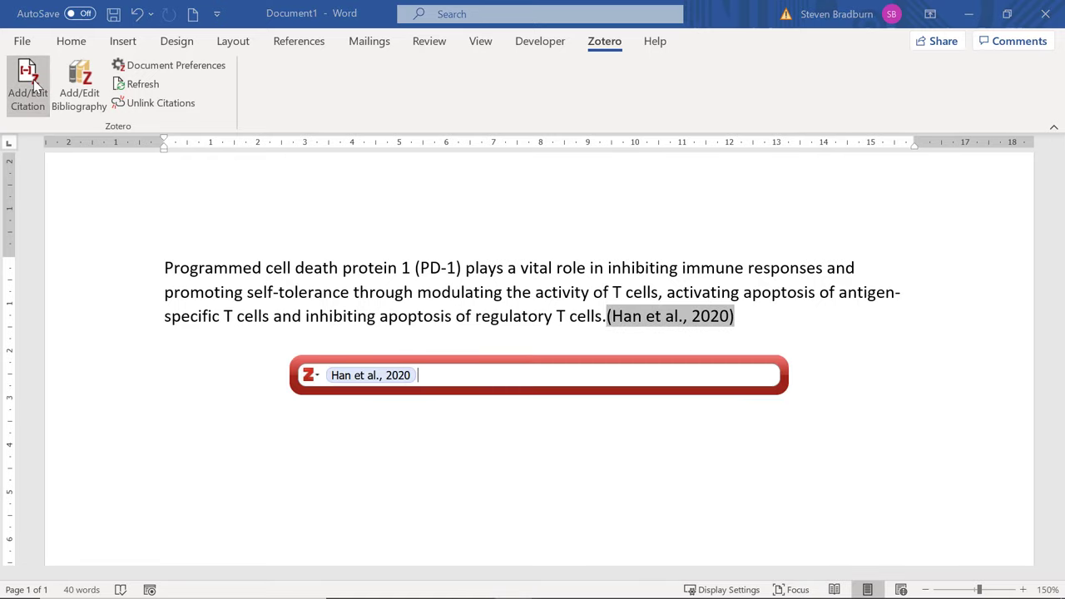
{"action": "key", "text": "Return"}
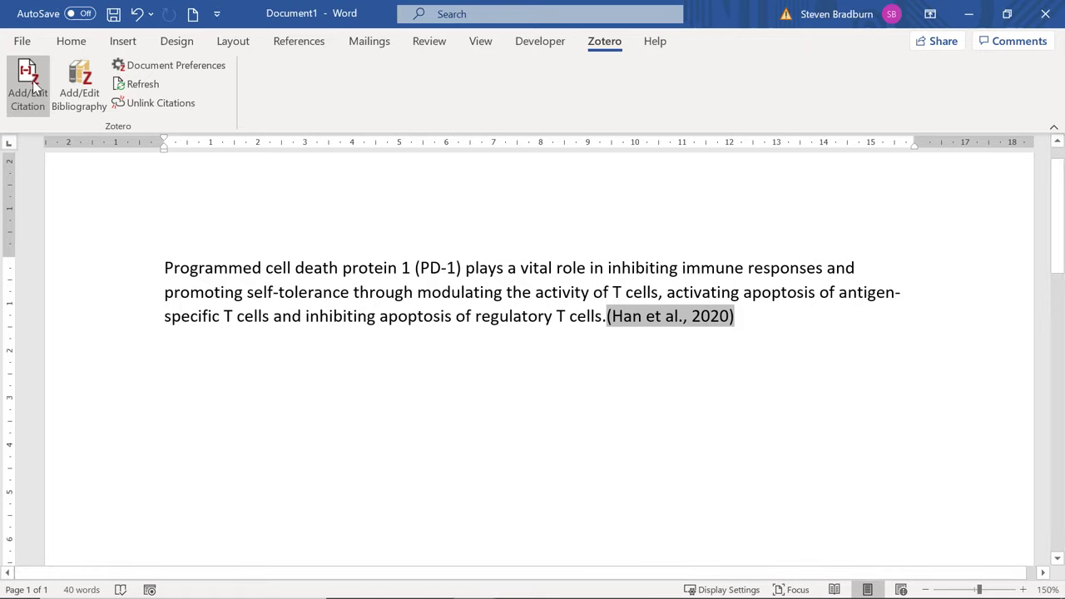
{"action": "left_click", "coordinate": [216, 366]}
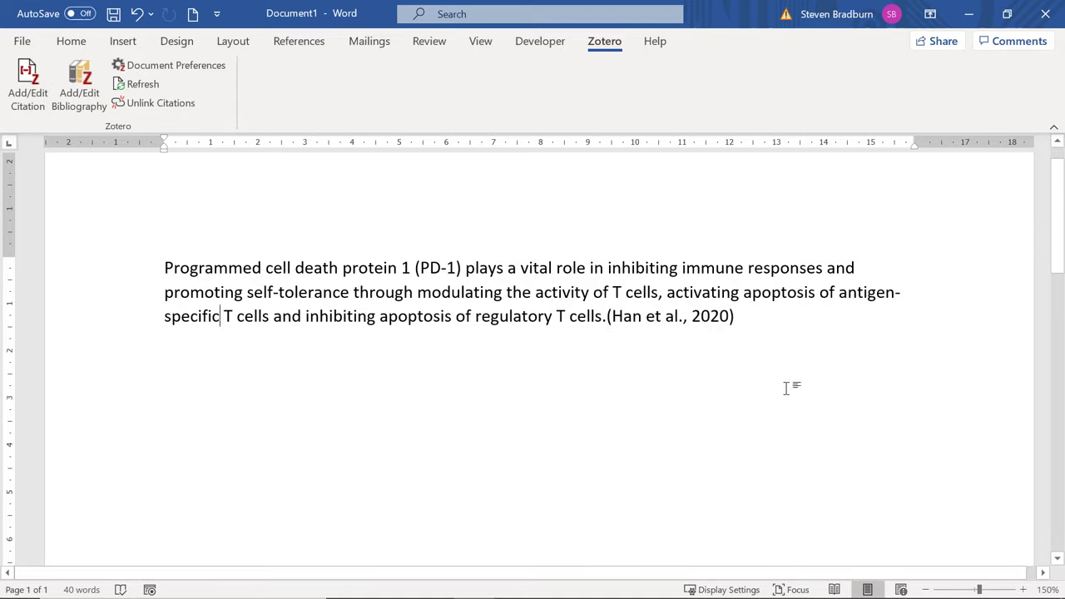
{"action": "left_click", "coordinate": [846, 350]}
{"action": "key", "text": "Return"}
{"action": "left_click", "coordinate": [93, 87]}
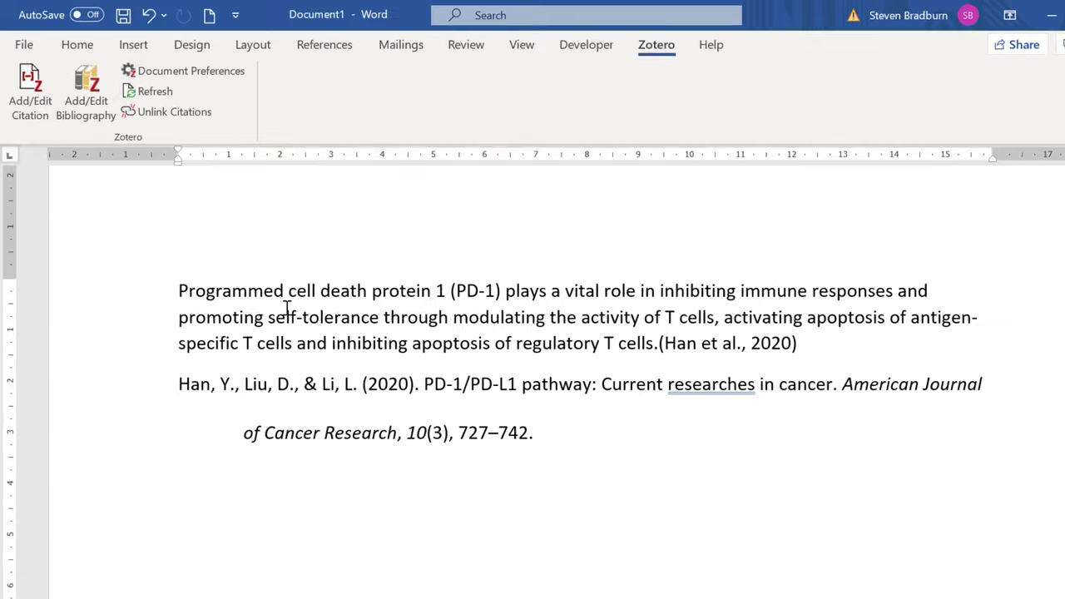
{"action": "left_click", "coordinate": [227, 136]}
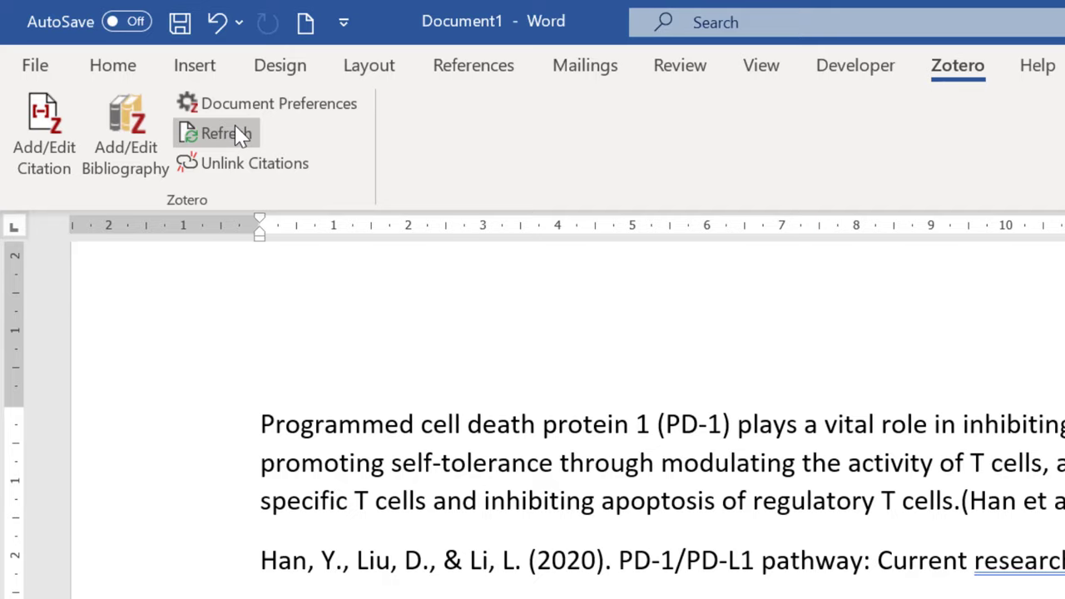
Step: Uncheck 'Automatically update citations' in Zotero Document Preferences, keeping APA 7th edition
{"action": "left_click", "coordinate": [345, 117]}
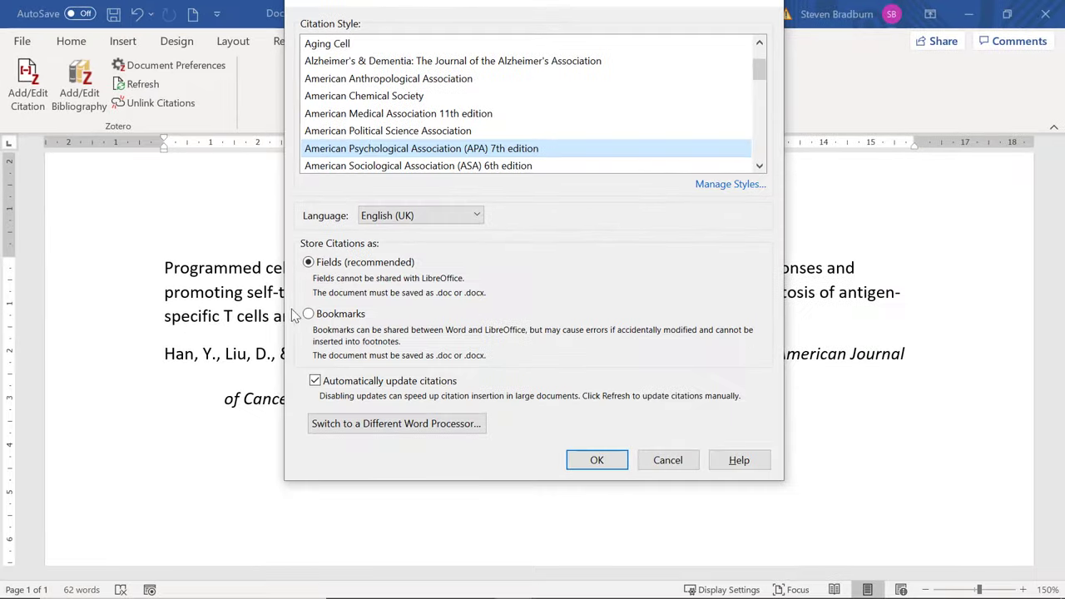
{"action": "left_click", "coordinate": [316, 381]}
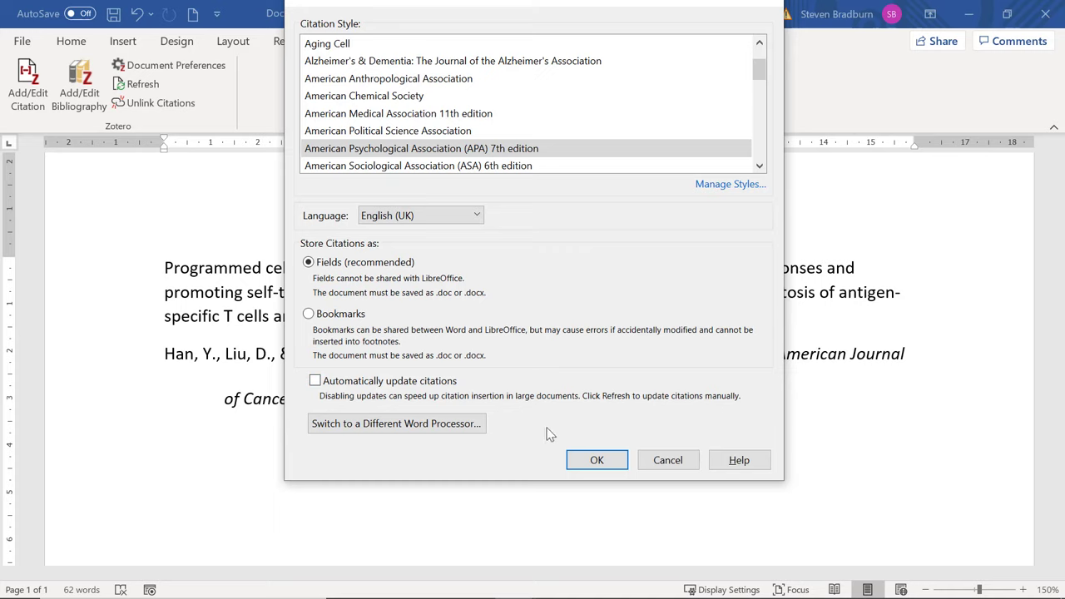
{"action": "left_click", "coordinate": [580, 460]}
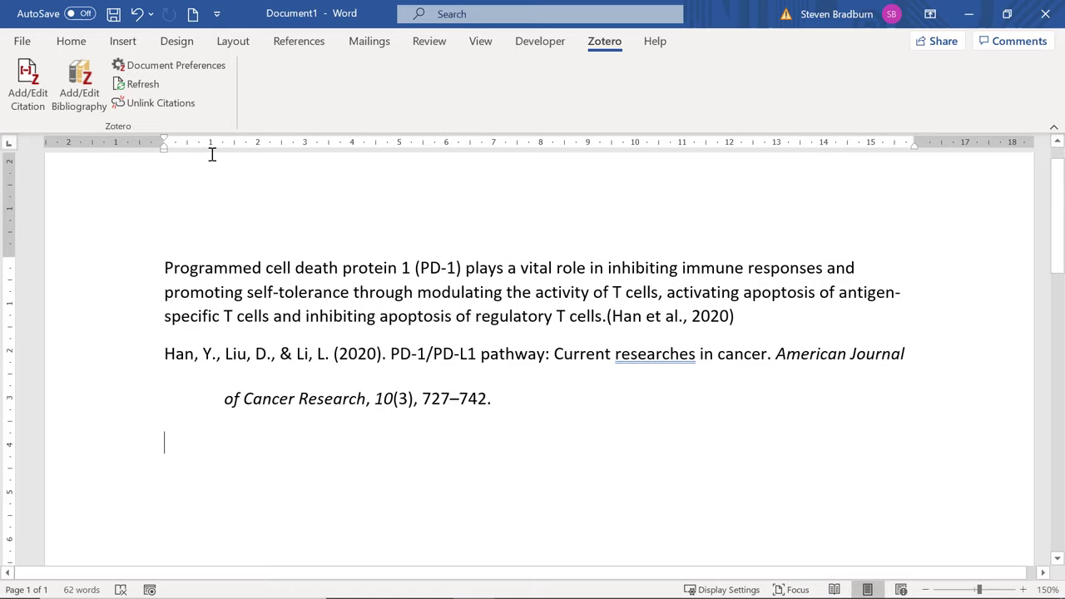
Step: Unlink the Zotero citations in Word, converting the citation and bibliography to plain text
{"action": "left_click", "coordinate": [158, 103]}
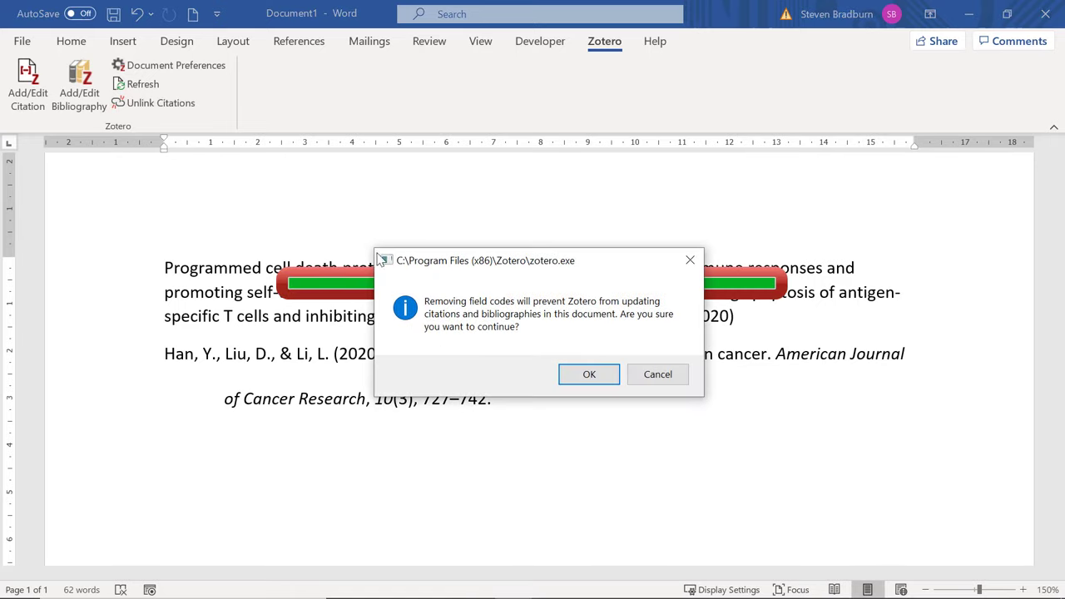
{"action": "left_click", "coordinate": [582, 374]}
{"action": "left_click", "coordinate": [609, 356]}
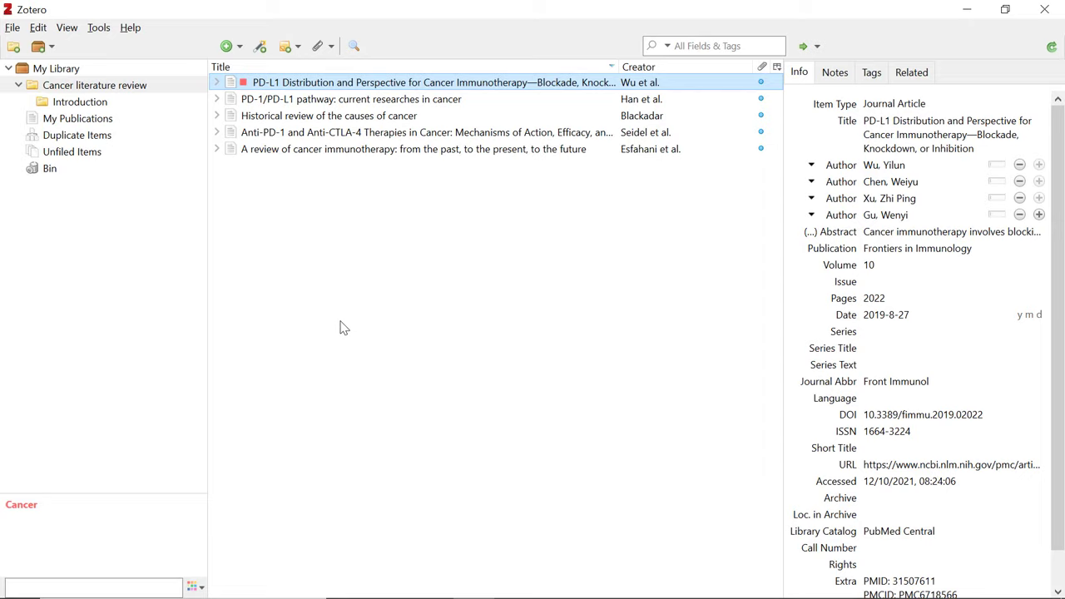
Step: Open the Zotero Style Repository via 'Get additional styles...' in the Cite preferences
{"action": "left_click", "coordinate": [40, 30]}
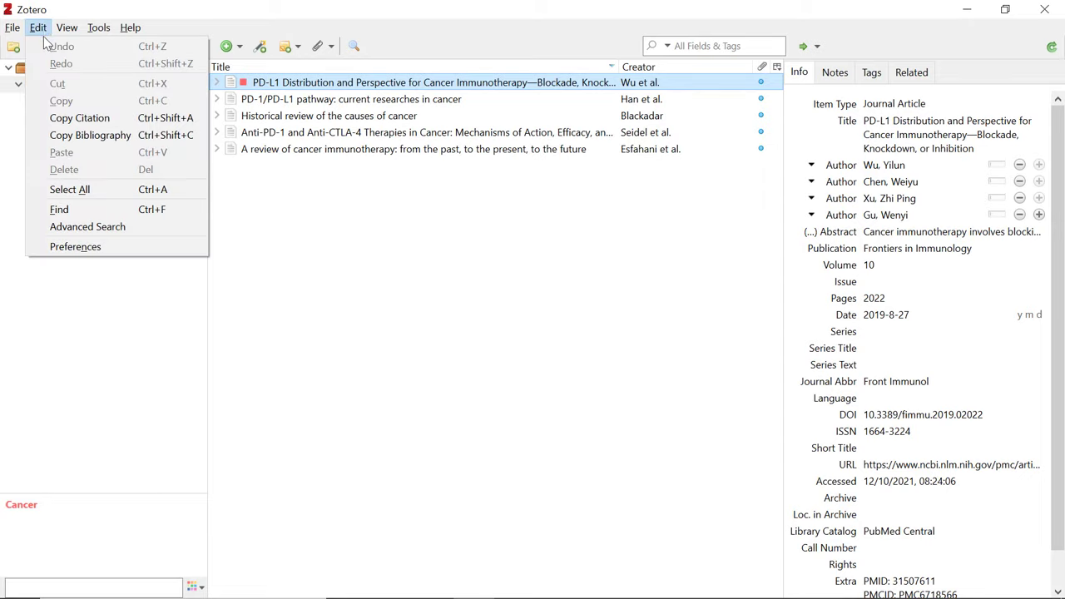
{"action": "left_click", "coordinate": [136, 249]}
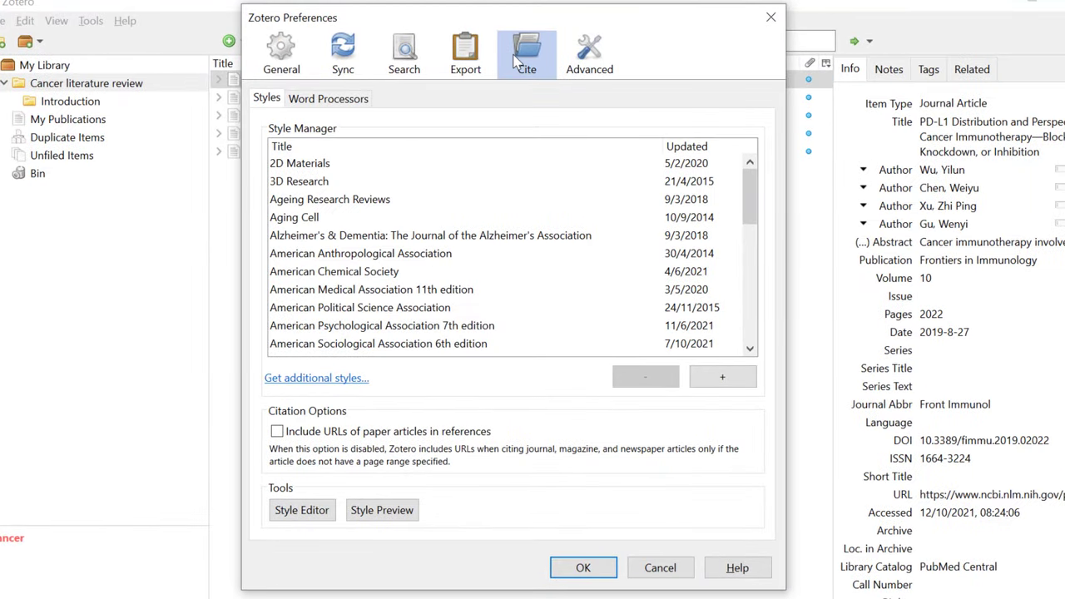
{"action": "left_click_drag", "start_coordinate": [751, 210], "coordinate": [758, 263]}
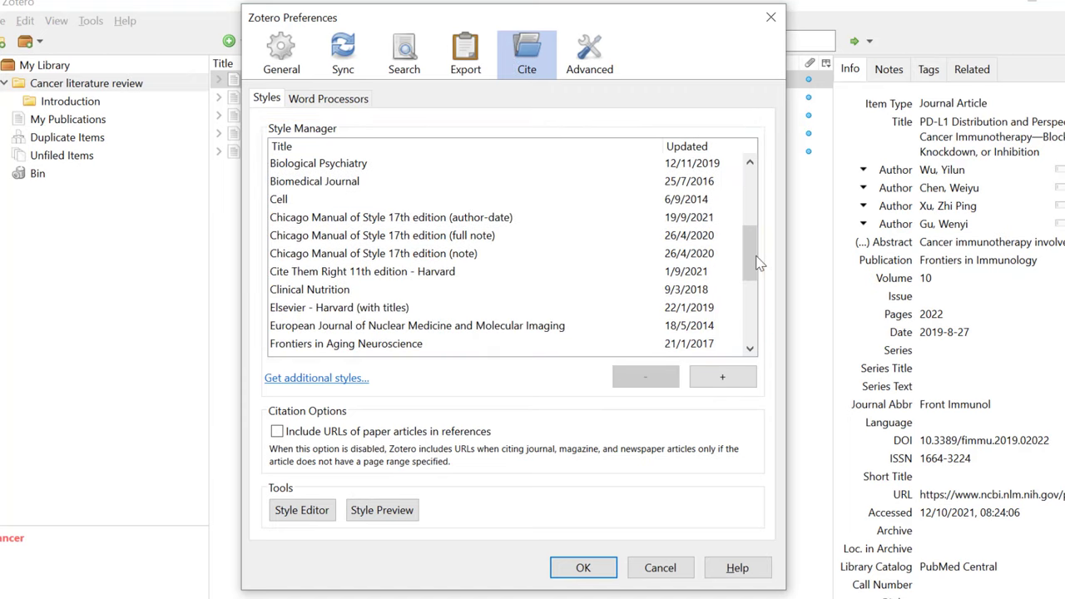
{"action": "left_click", "coordinate": [341, 379]}
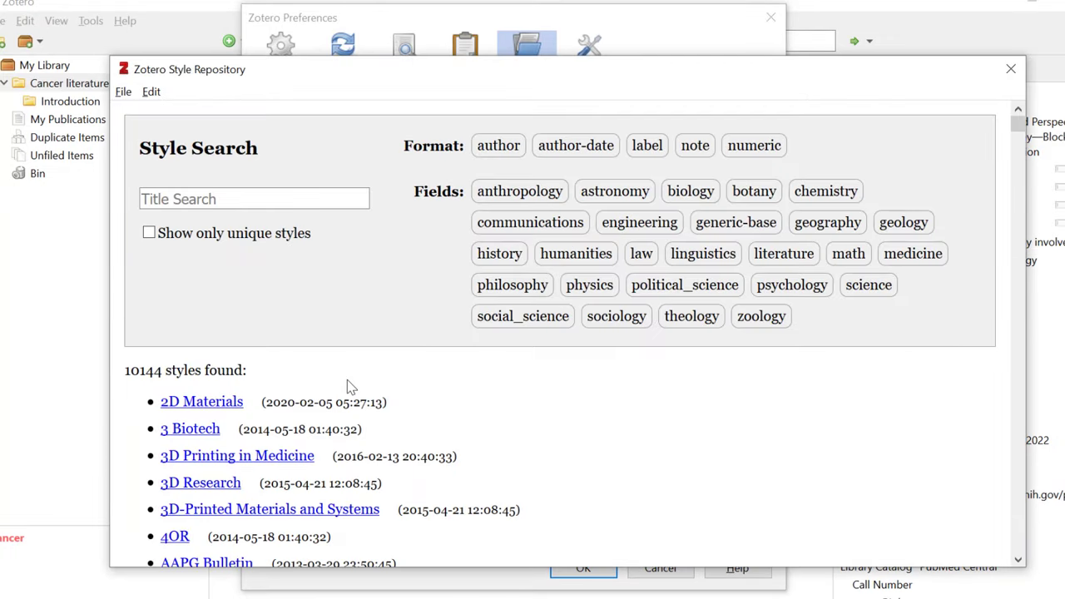
Step: Install the 'ACM Transactions on Graphics' style from the repository list
{"action": "scroll", "coordinate": [439, 422], "scroll_direction": "down", "scroll_amount": 6}
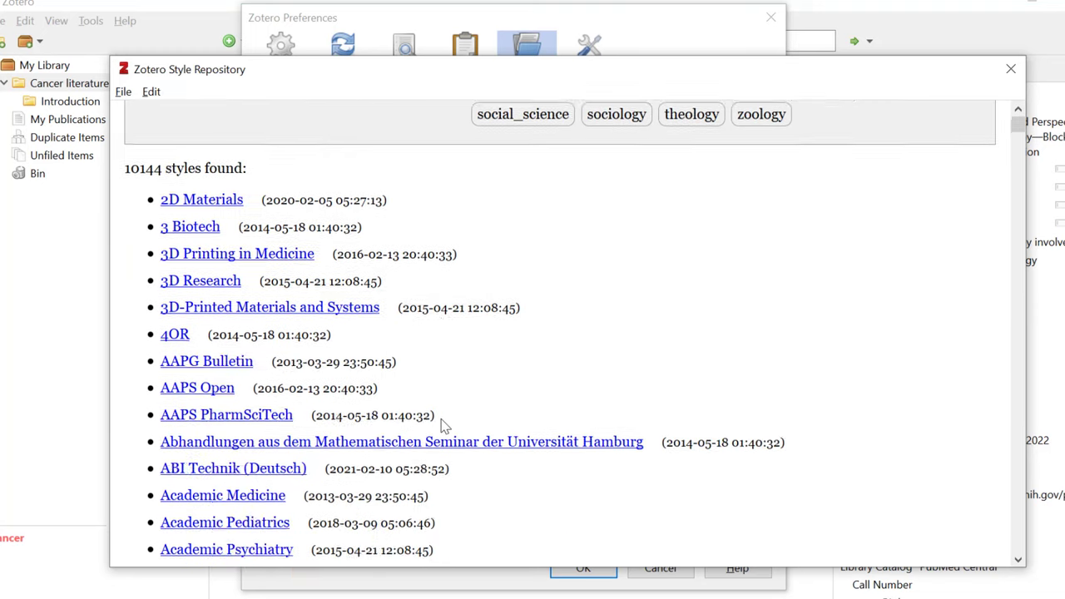
{"action": "scroll", "coordinate": [443, 426], "scroll_direction": "down", "scroll_amount": 10}
{"action": "mouse_move", "coordinate": [433, 407]}
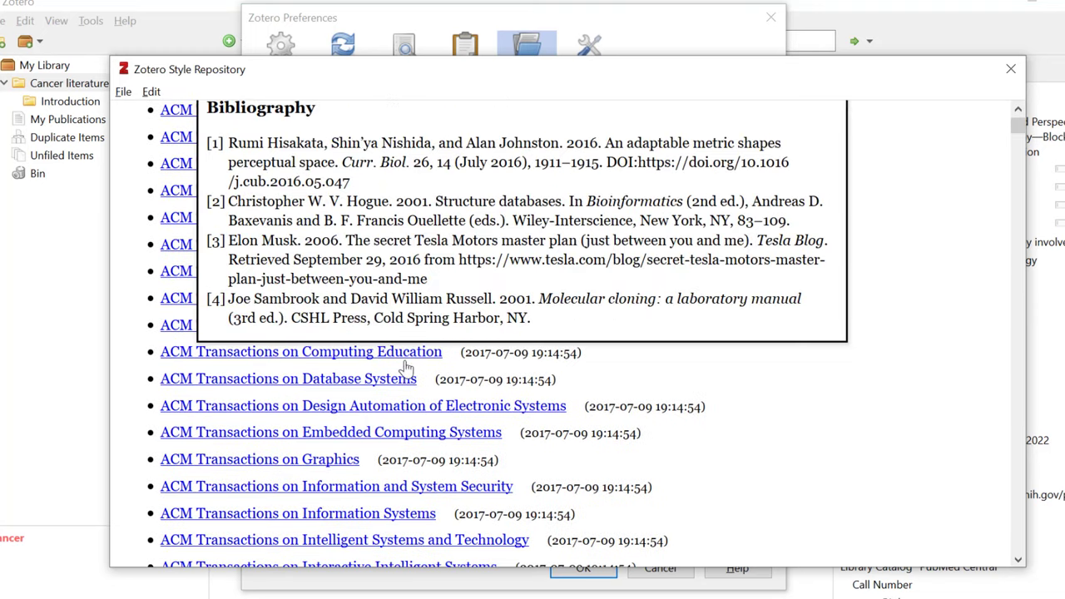
{"action": "mouse_move", "coordinate": [393, 389]}
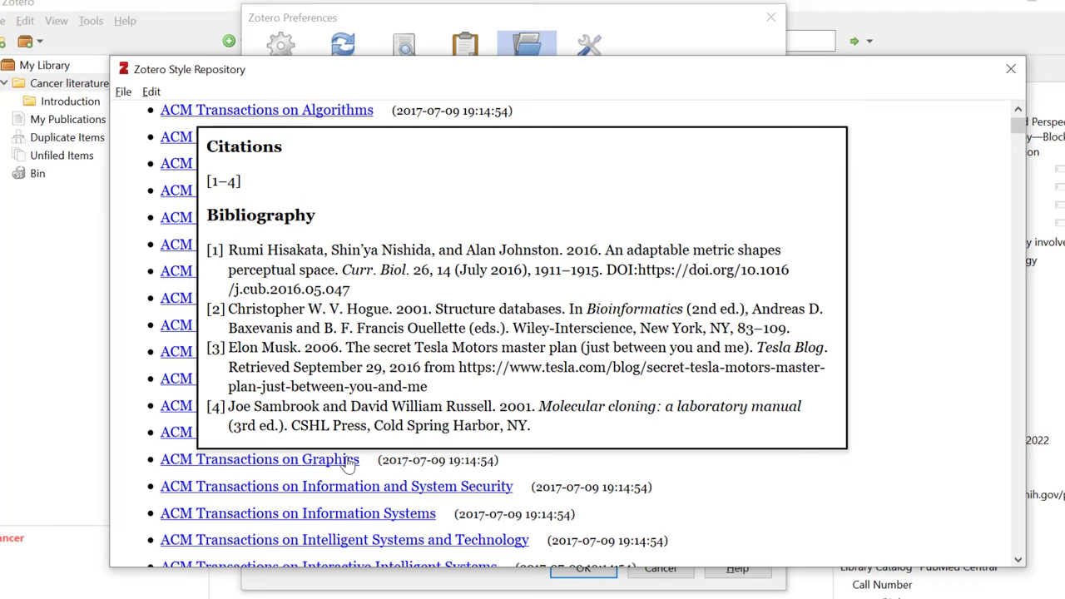
{"action": "left_click", "coordinate": [348, 461]}
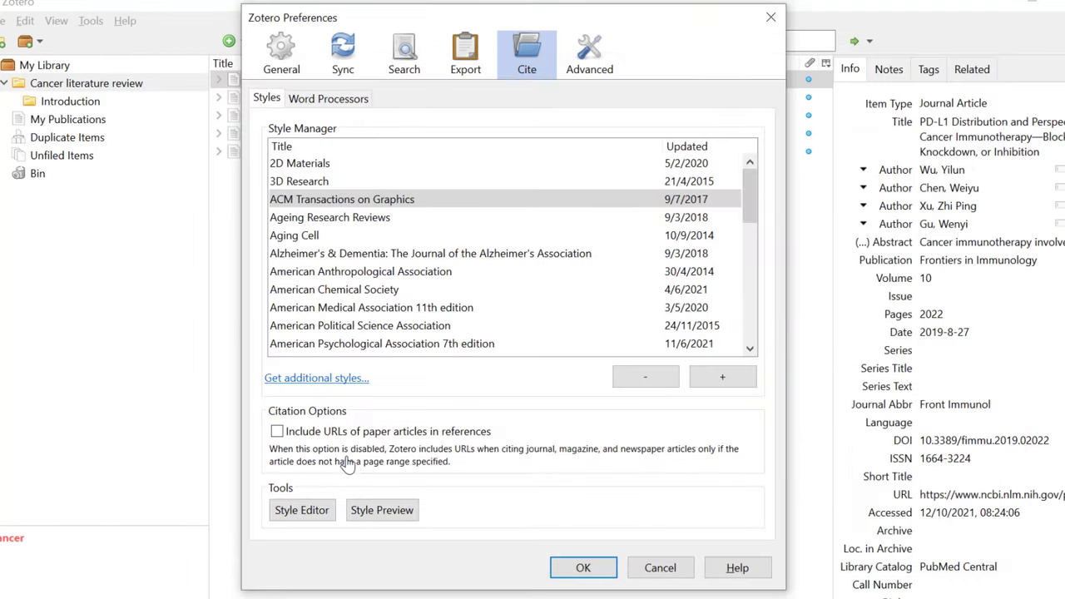